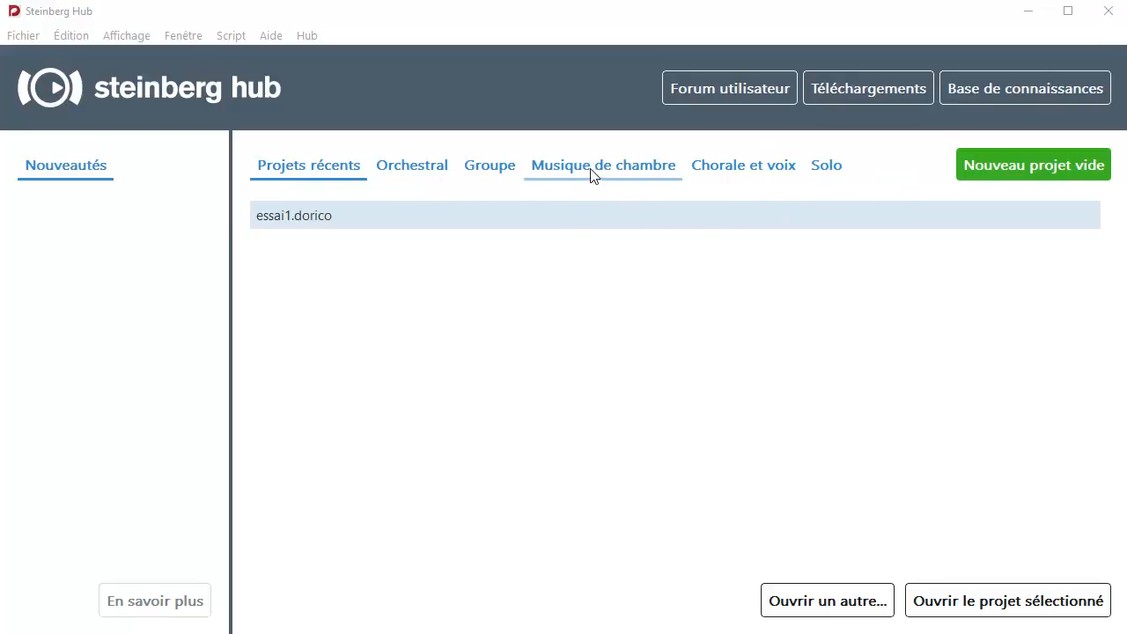
Look through the project templates for orchestra, band, chamber music, choir and voice, and solo.
click(420, 174)
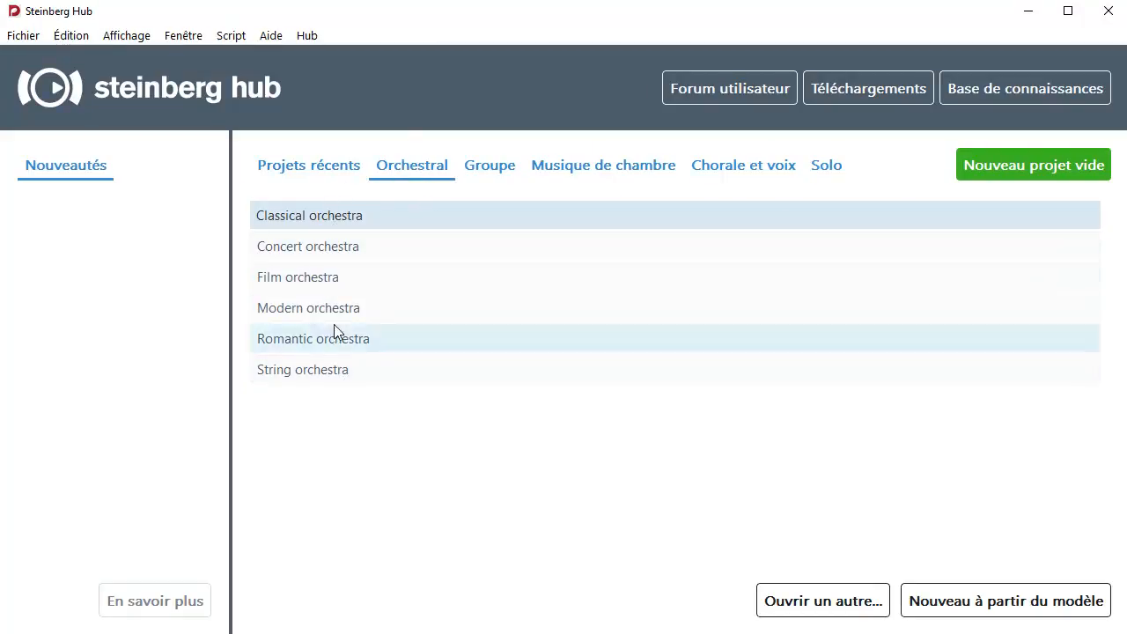
click(486, 173)
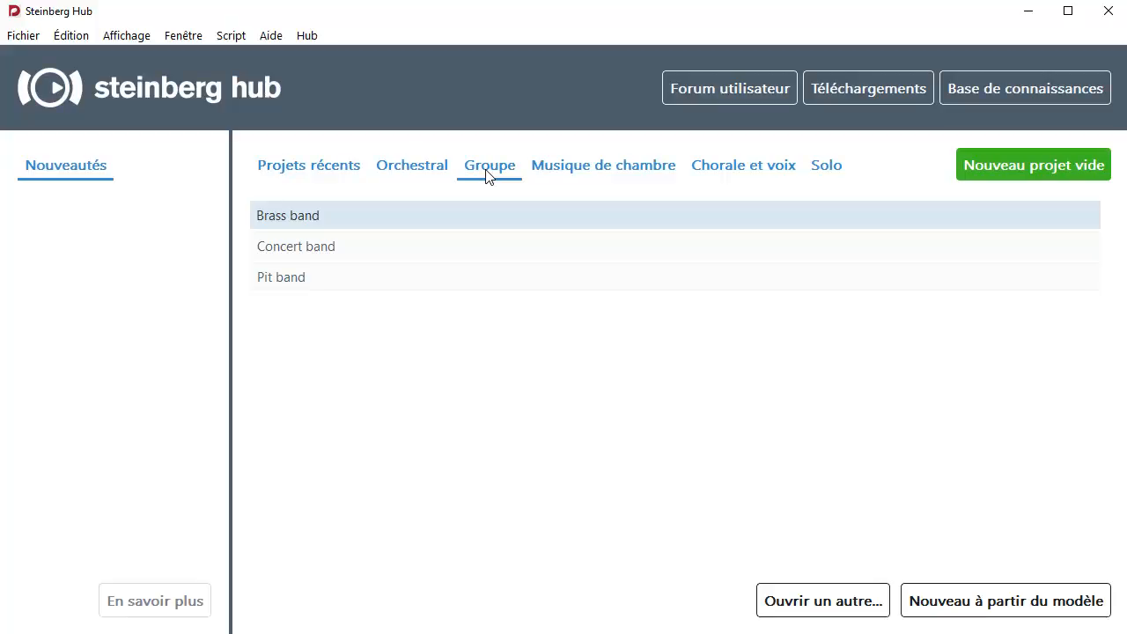
click(597, 176)
click(746, 176)
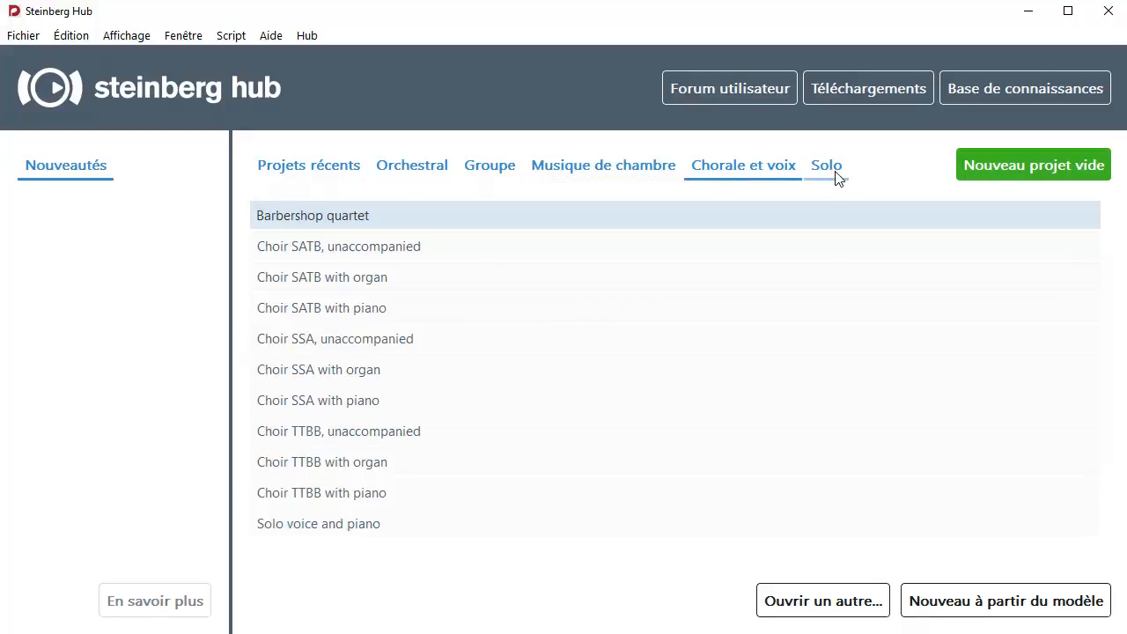
click(836, 176)
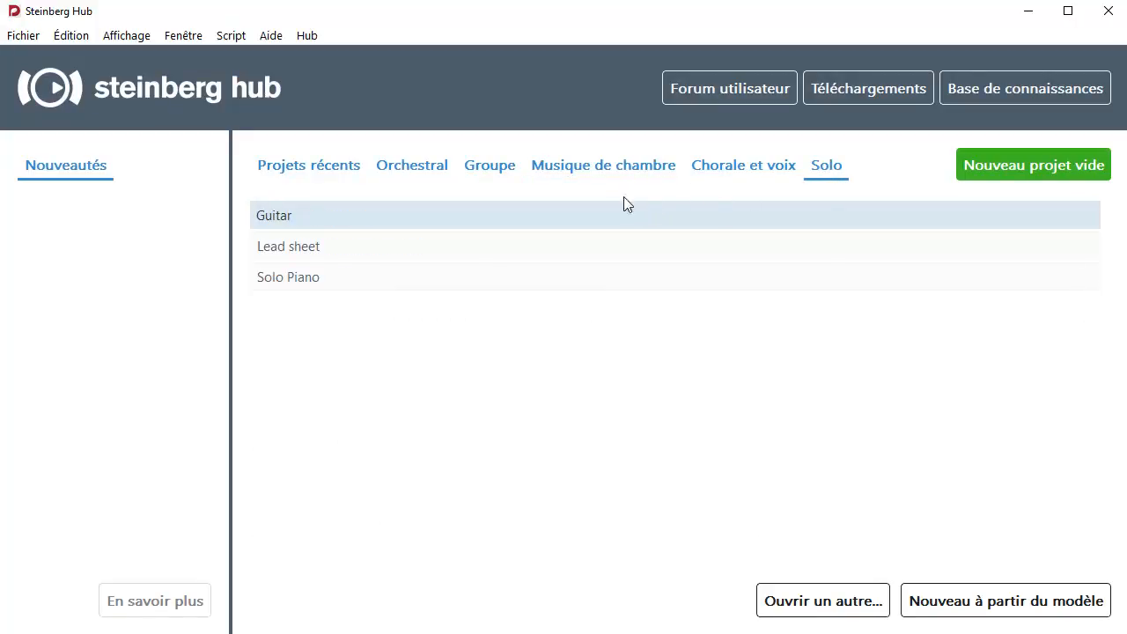
Create a new project from the String quartet chamber music template and close the HALion Sonic SE instrument window.
click(597, 176)
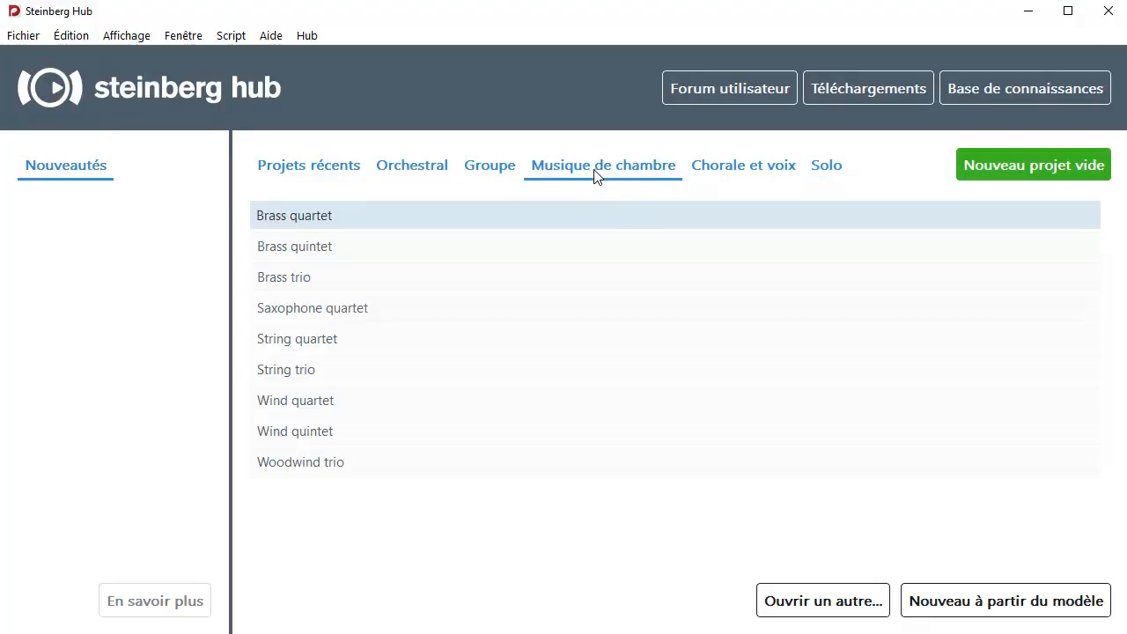
click(332, 347)
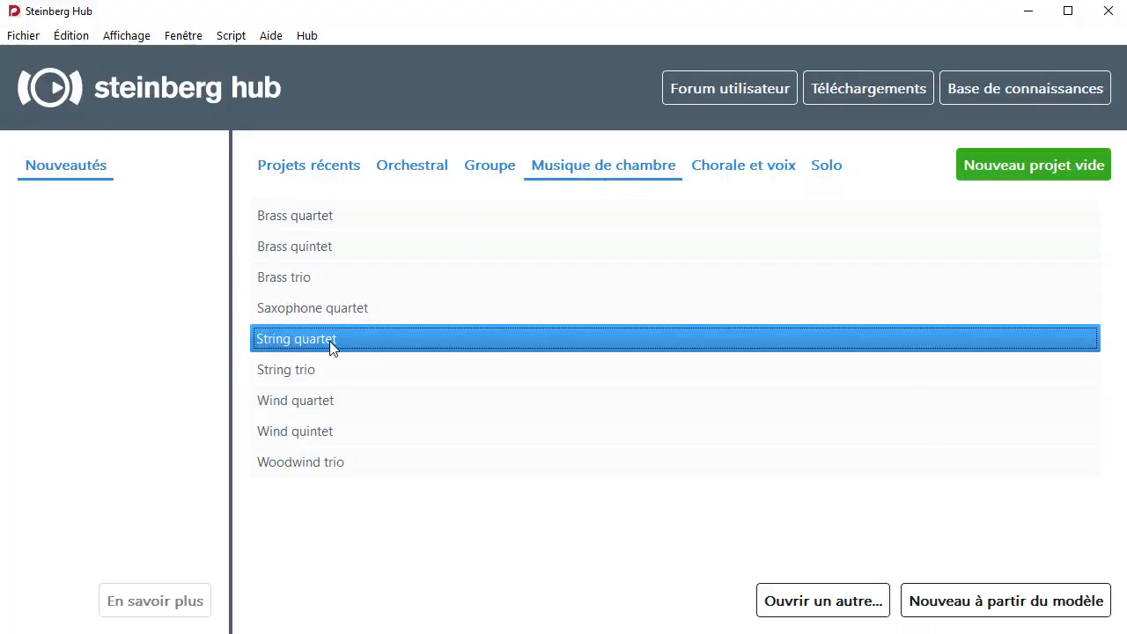
click(1006, 609)
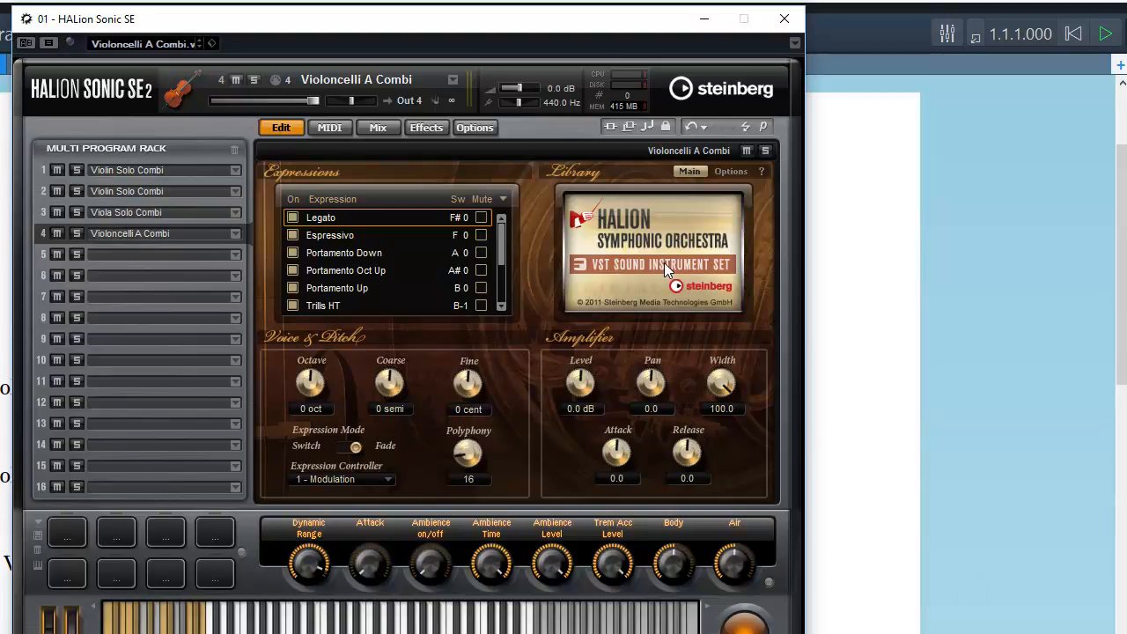
click(784, 19)
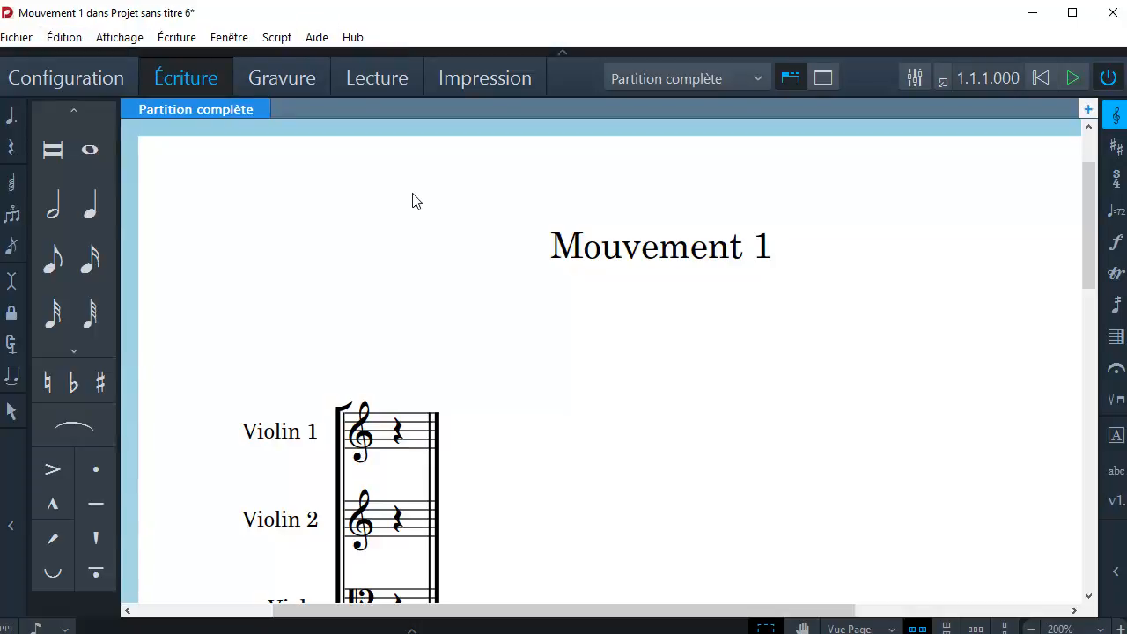
Switch to Setup mode, look over the staves of the full score and select the Viola layout.
click(58, 81)
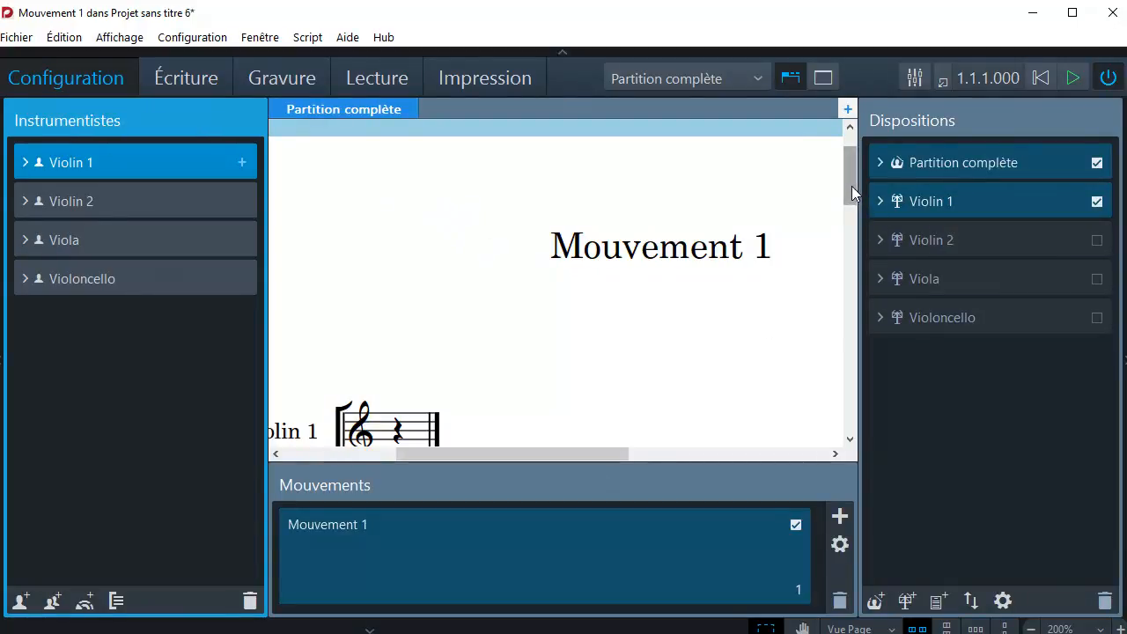
drag(852, 185, 851, 227)
drag(593, 451, 586, 448)
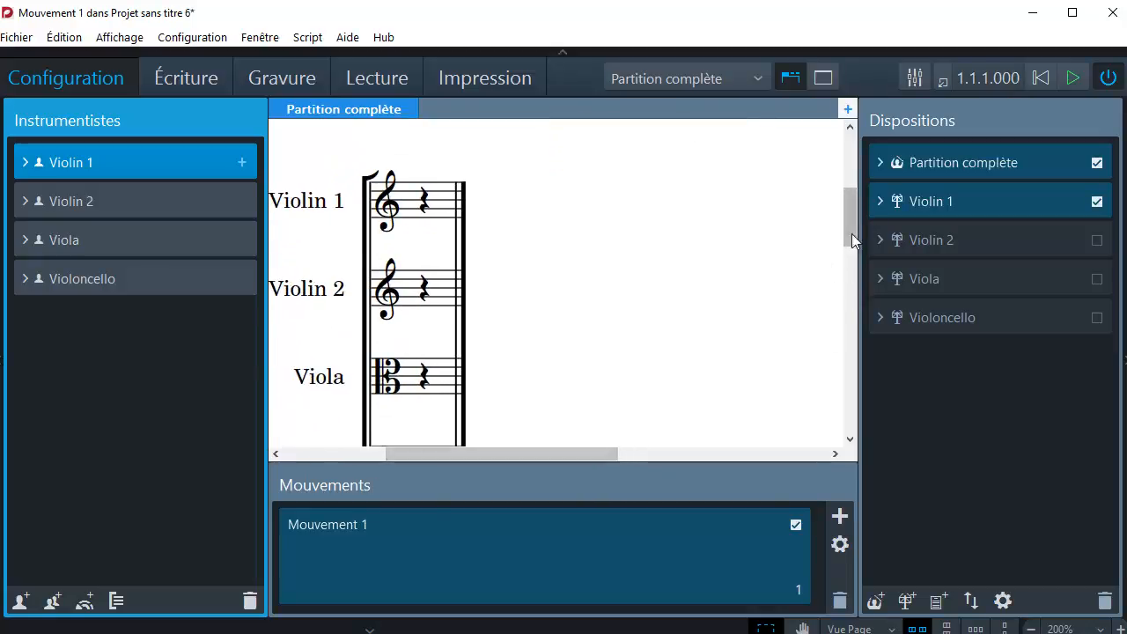
mouse_move(852, 233)
mouse_down()
mouse_move(849, 311)
mouse_move(842, 214)
mouse_up()
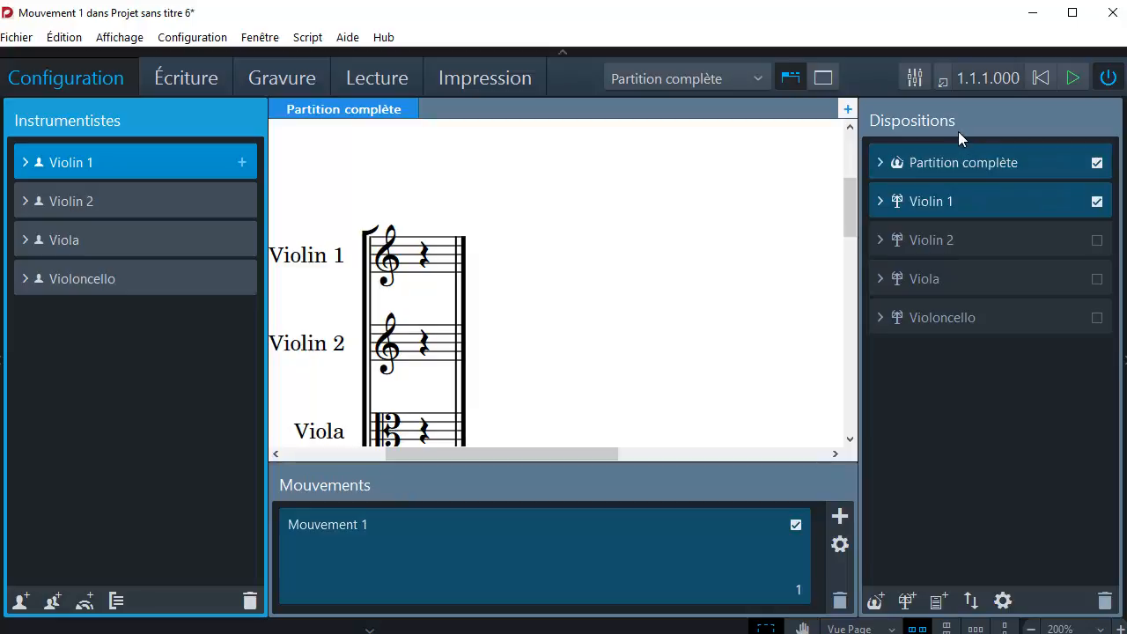
mouse_move(945, 276)
mouse_down()
mouse_move(942, 180)
mouse_move(955, 297)
mouse_up()
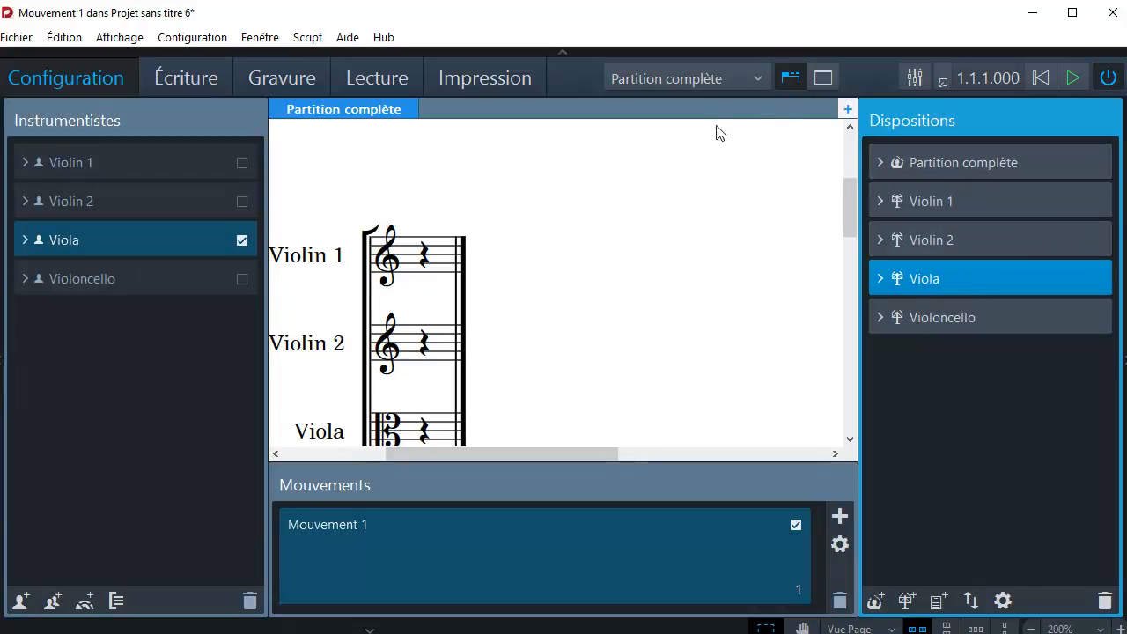
Display the Violin 1 part layout in the score area and view its title and staff.
click(759, 78)
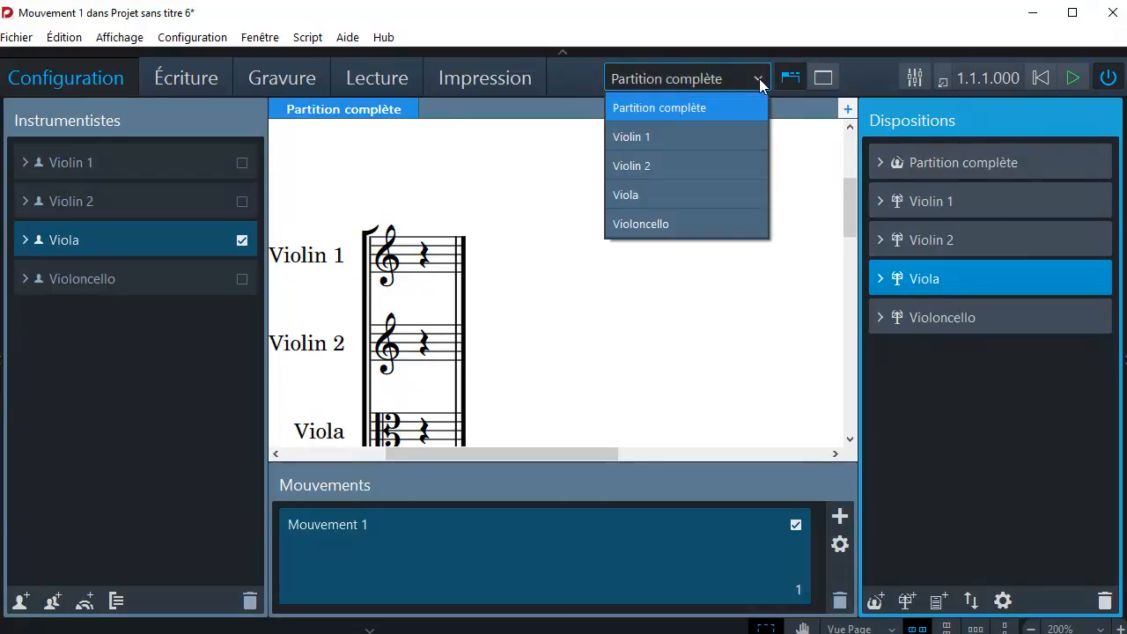
click(674, 141)
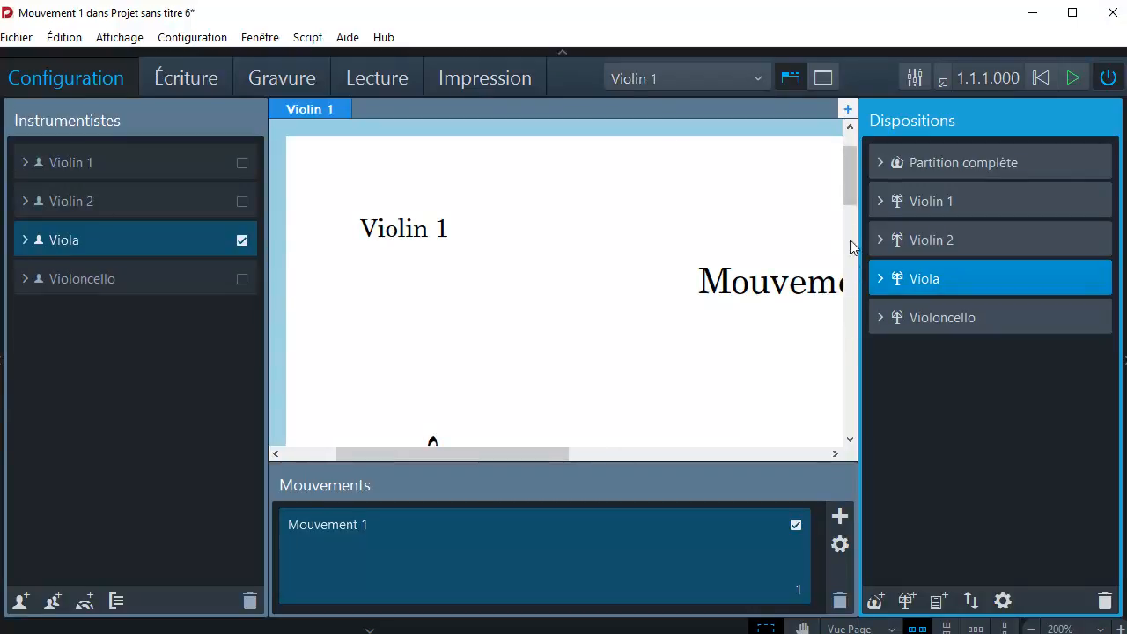
mouse_move(854, 188)
mouse_down()
mouse_move(853, 230)
mouse_move(853, 172)
mouse_up()
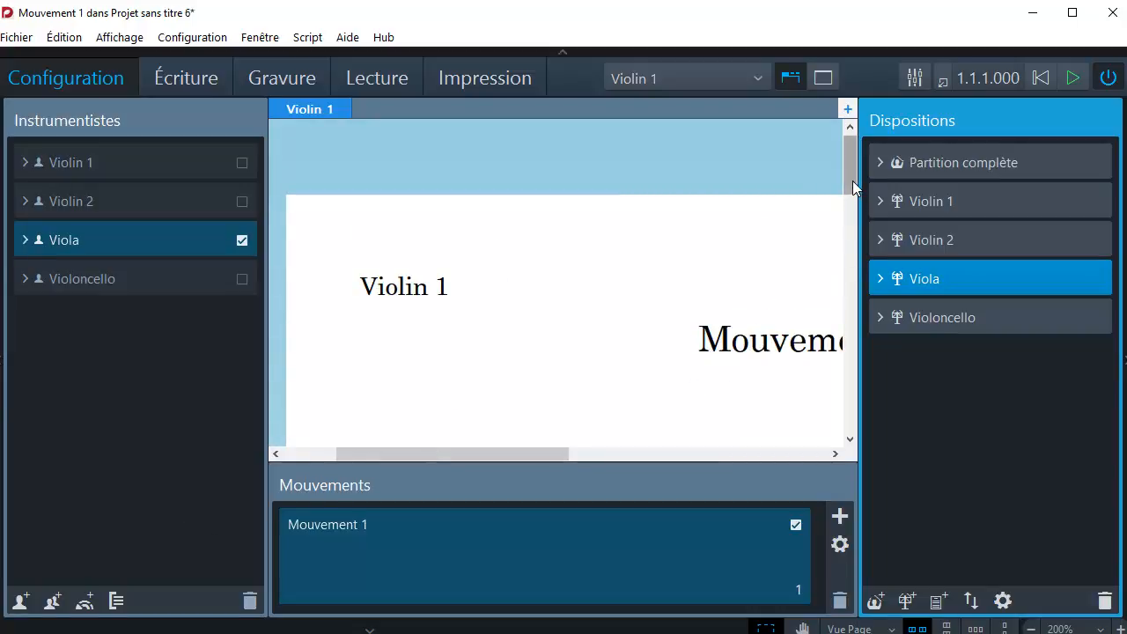
drag(852, 180, 852, 207)
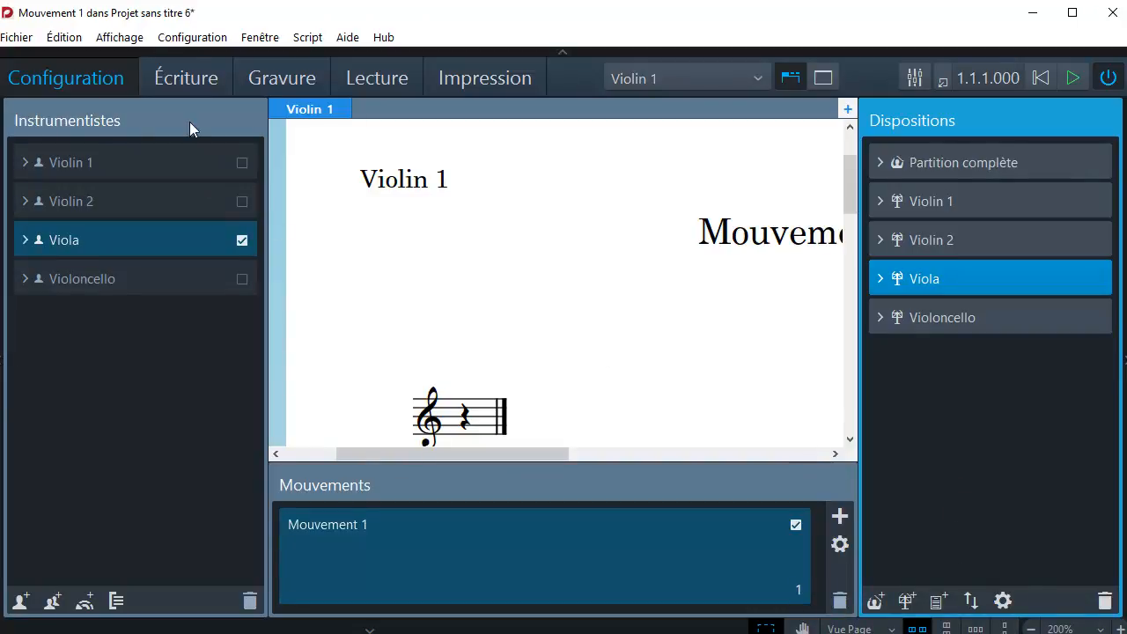
Switch to Write mode and add a major key signature with two sharps at the start of the Violin 1 staff.
click(183, 78)
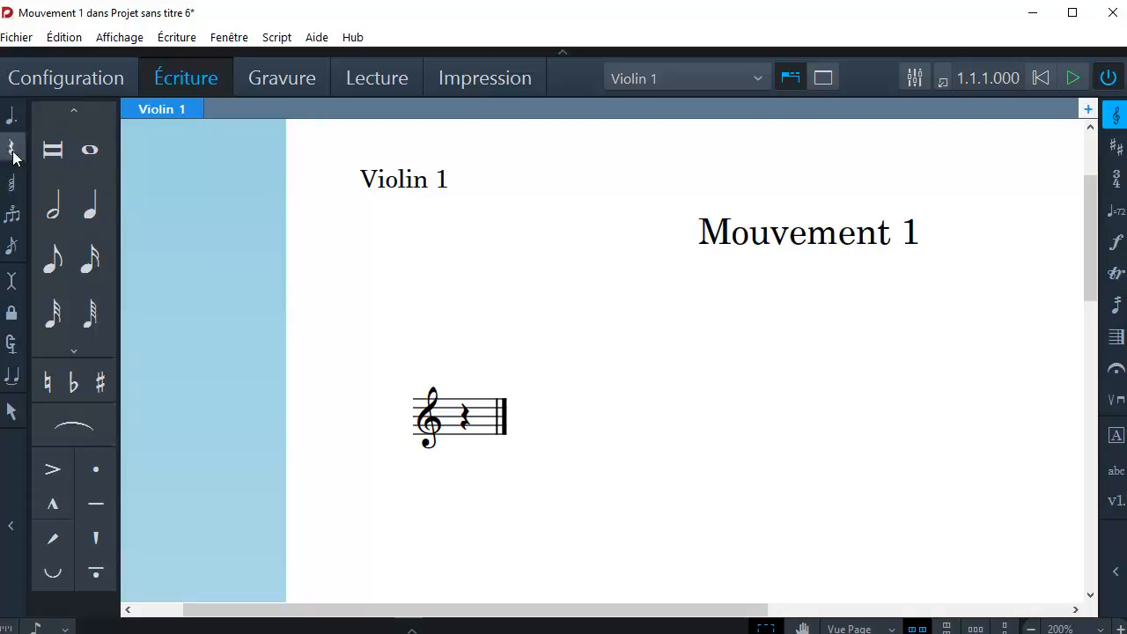
click(1115, 118)
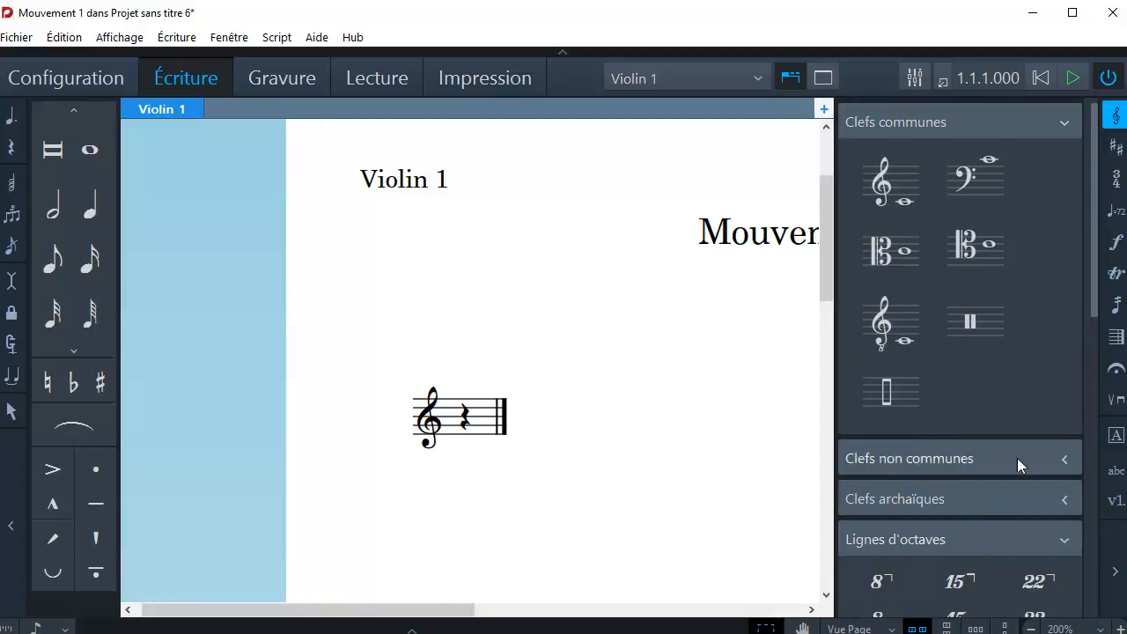
click(1117, 147)
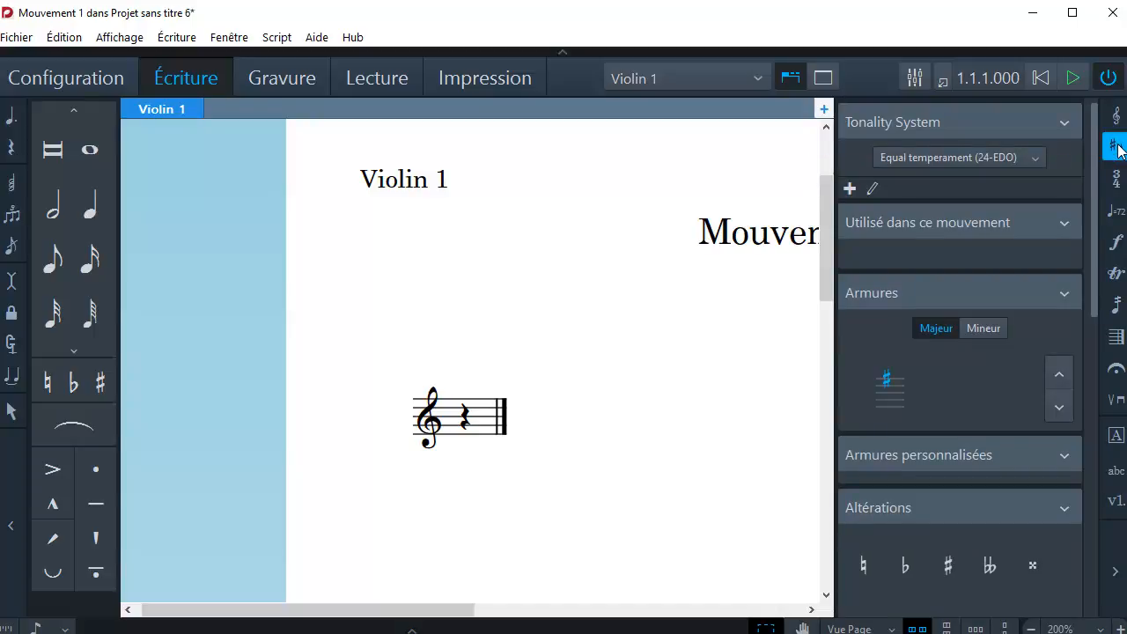
click(1060, 373)
click(890, 393)
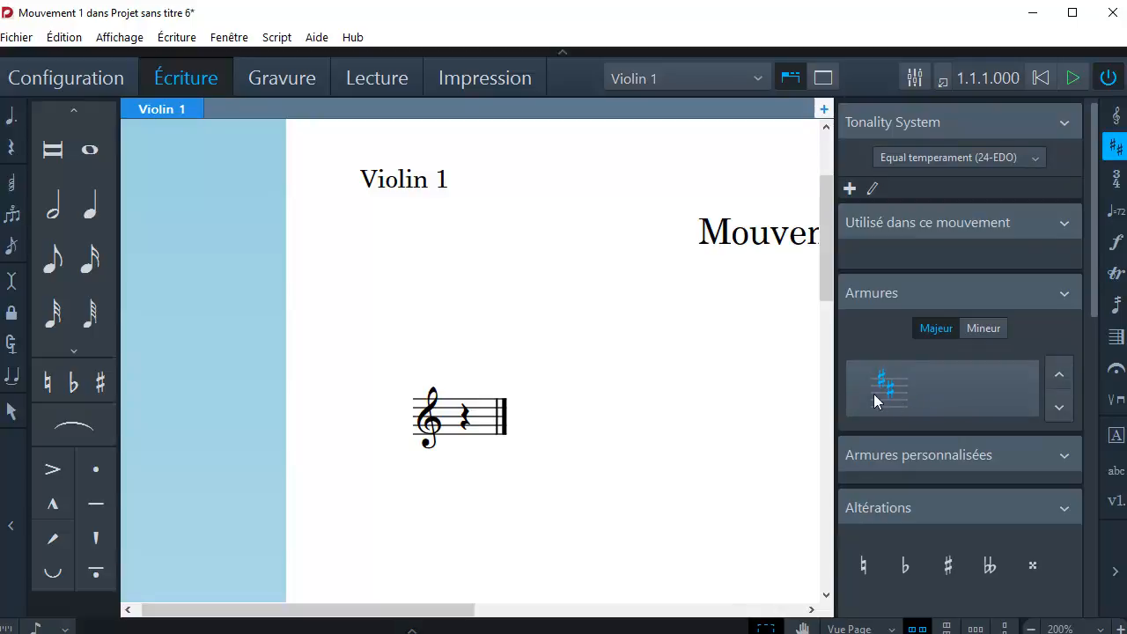
click(442, 429)
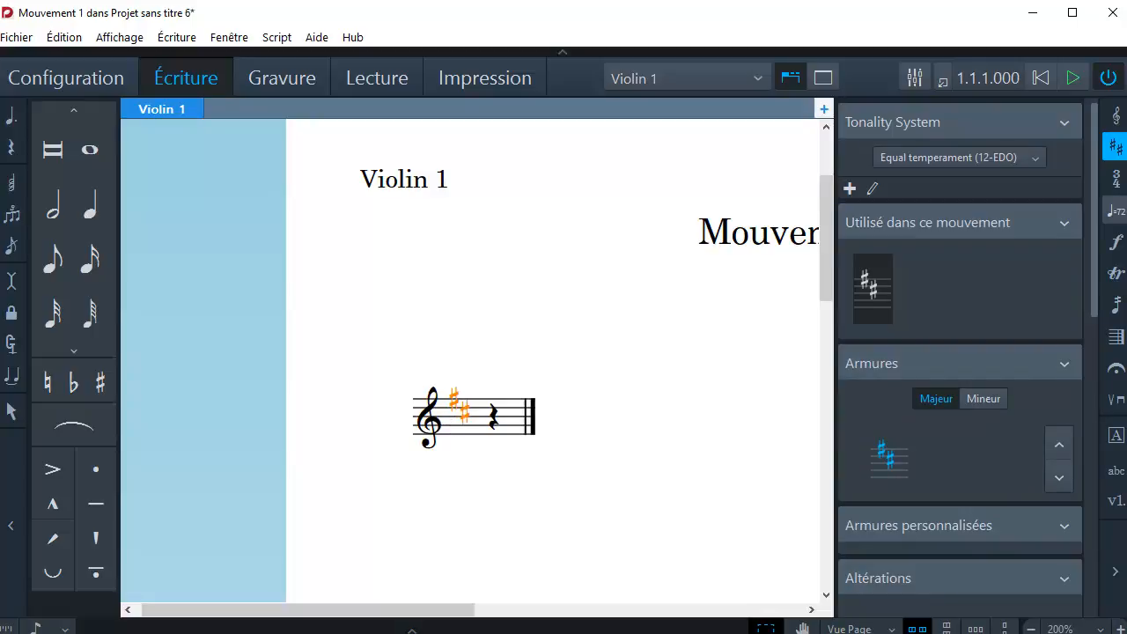
Add a 4/4 time signature after the key signature on the Violin 1 staff.
click(1116, 176)
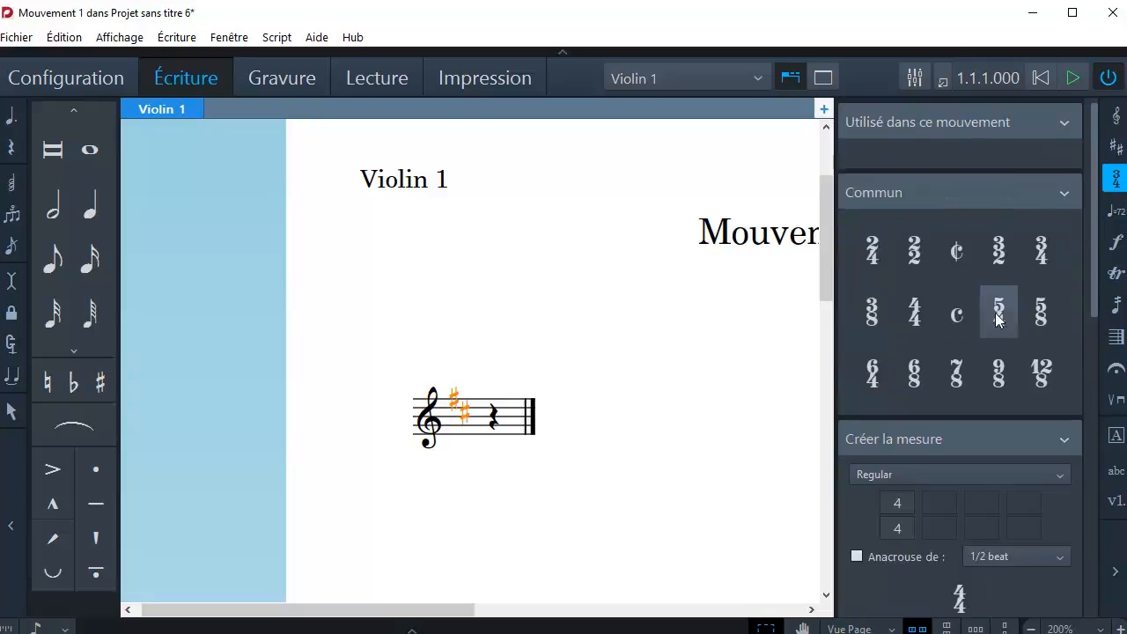
click(921, 316)
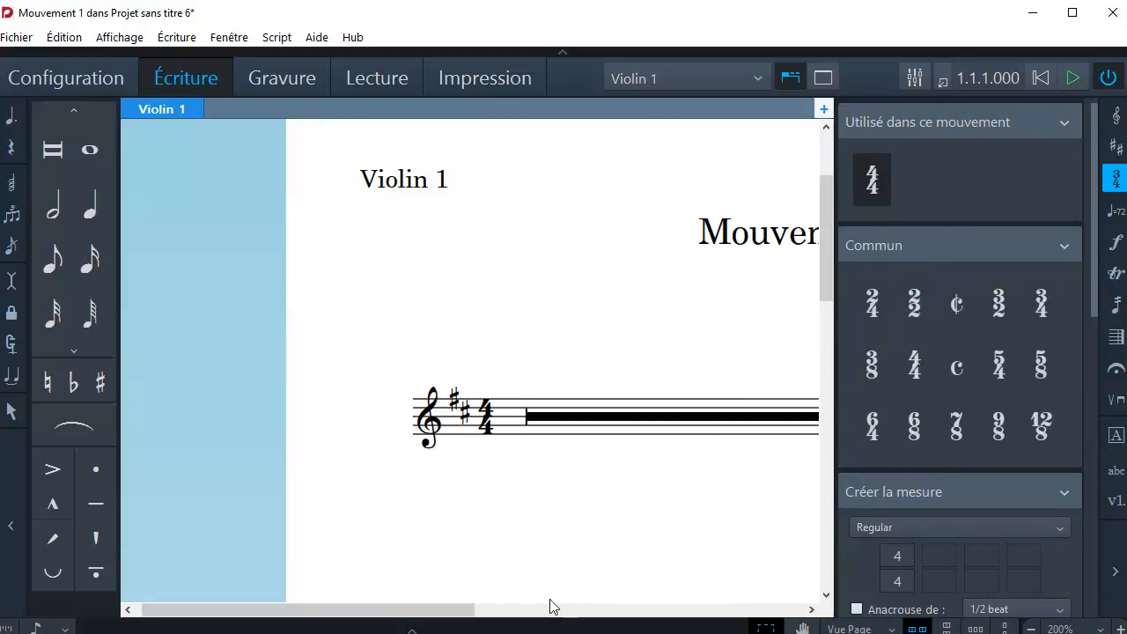
drag(458, 613, 517, 614)
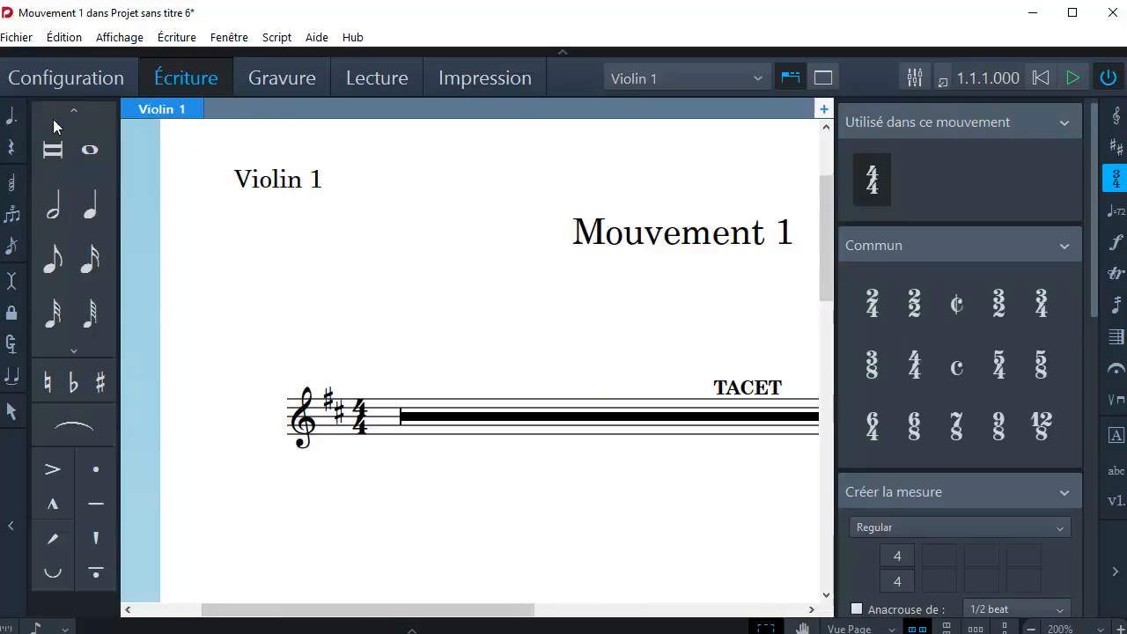
Look through the tempo, dynamics, tremolo and fermata notations, and open the lyrics entry box on the staff.
click(1115, 212)
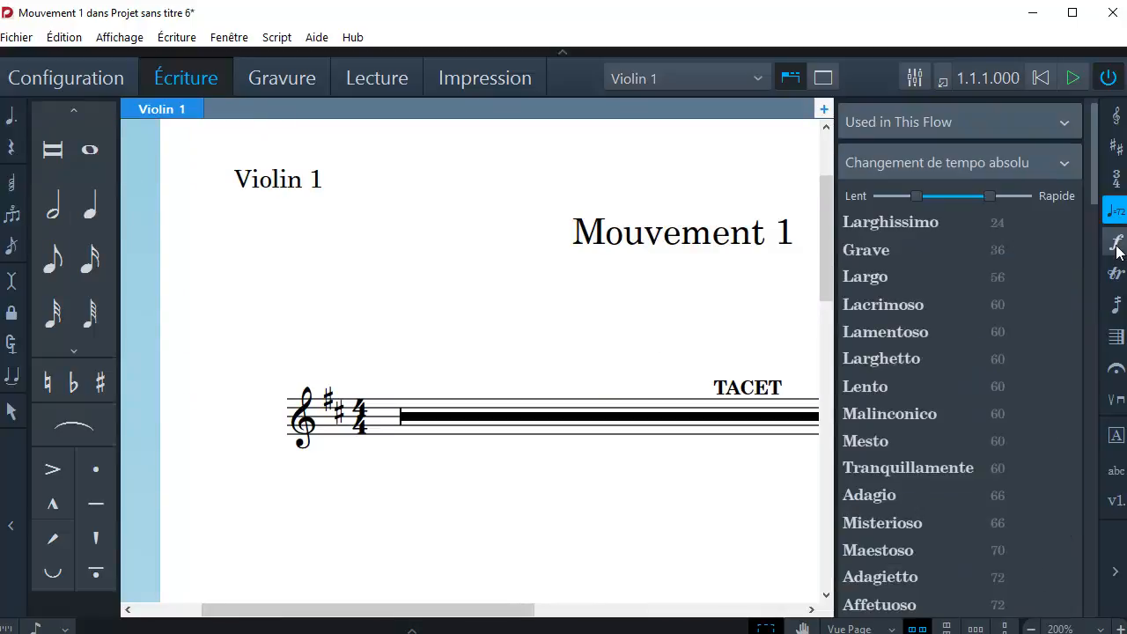
click(1117, 245)
click(1115, 304)
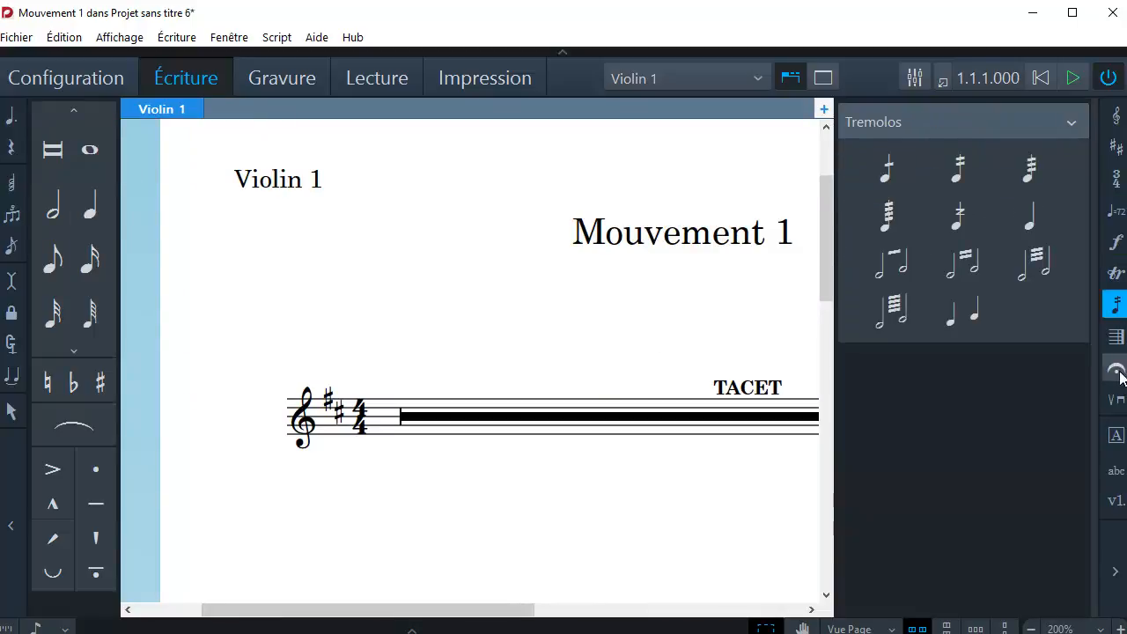
click(1116, 368)
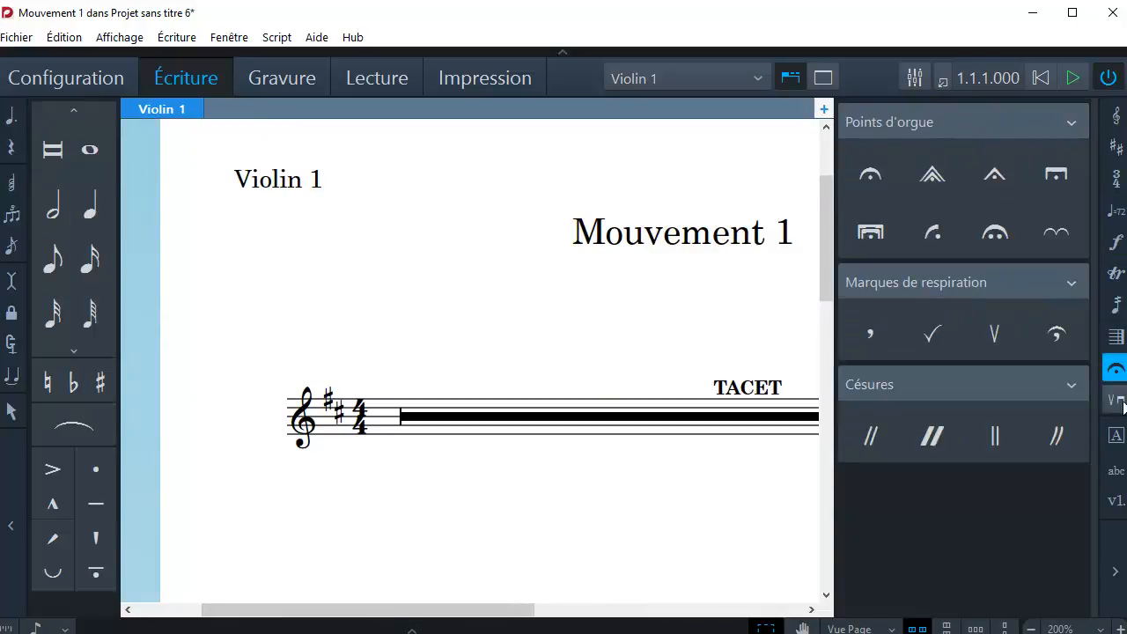
click(1115, 502)
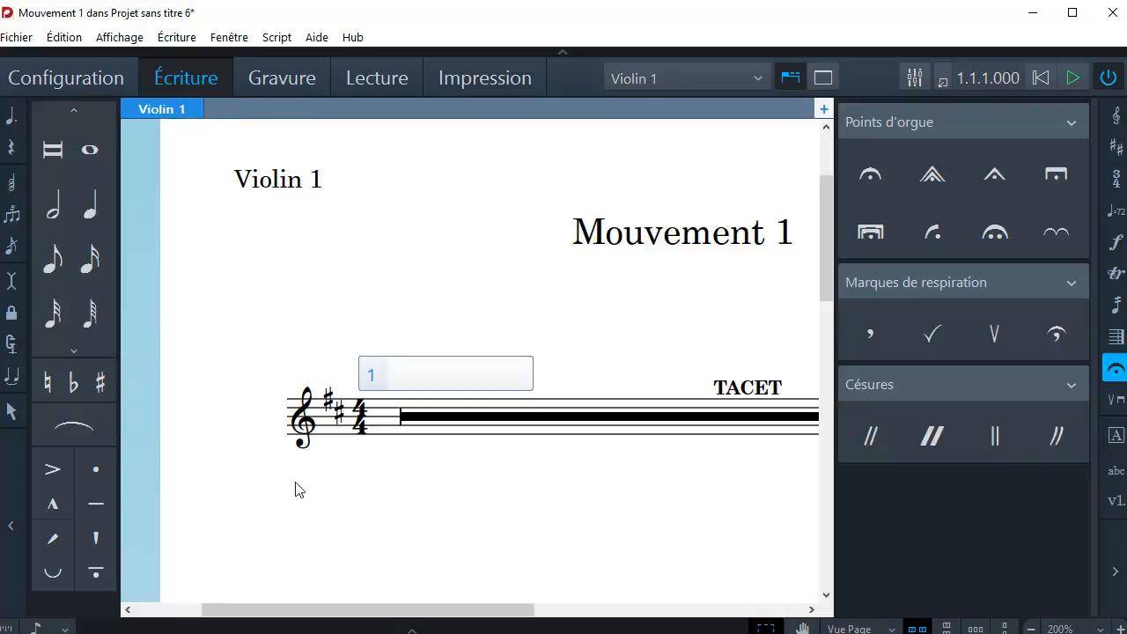
drag(390, 609, 417, 609)
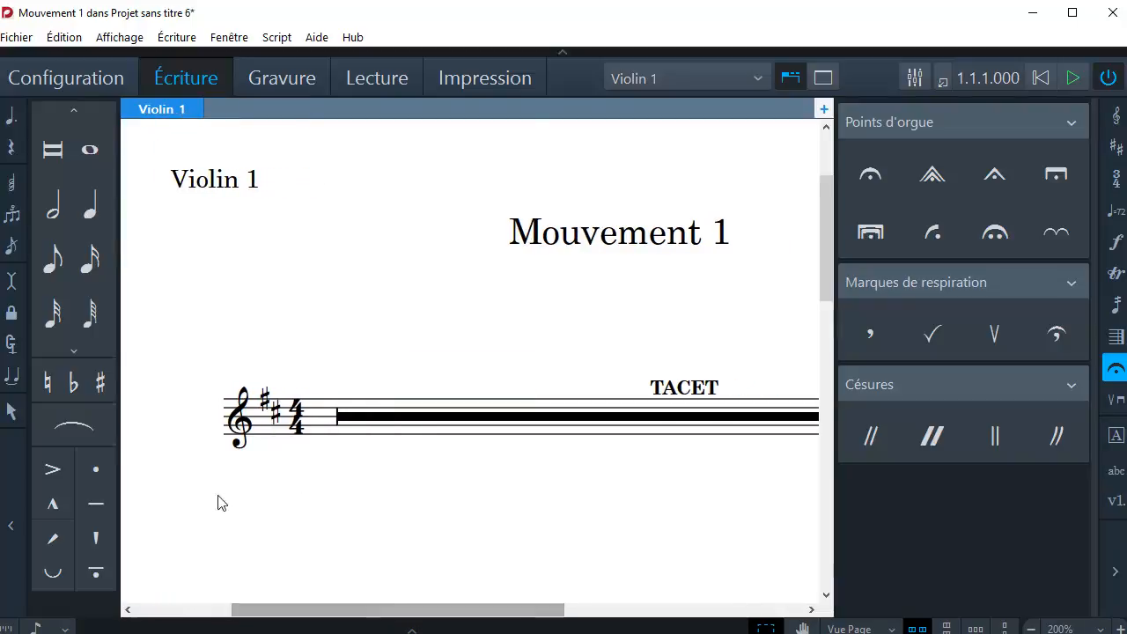
Start note input at the beginning of the Violin 1 staff and enter a descending line of D, C and repeated B notes in the first measure.
click(53, 258)
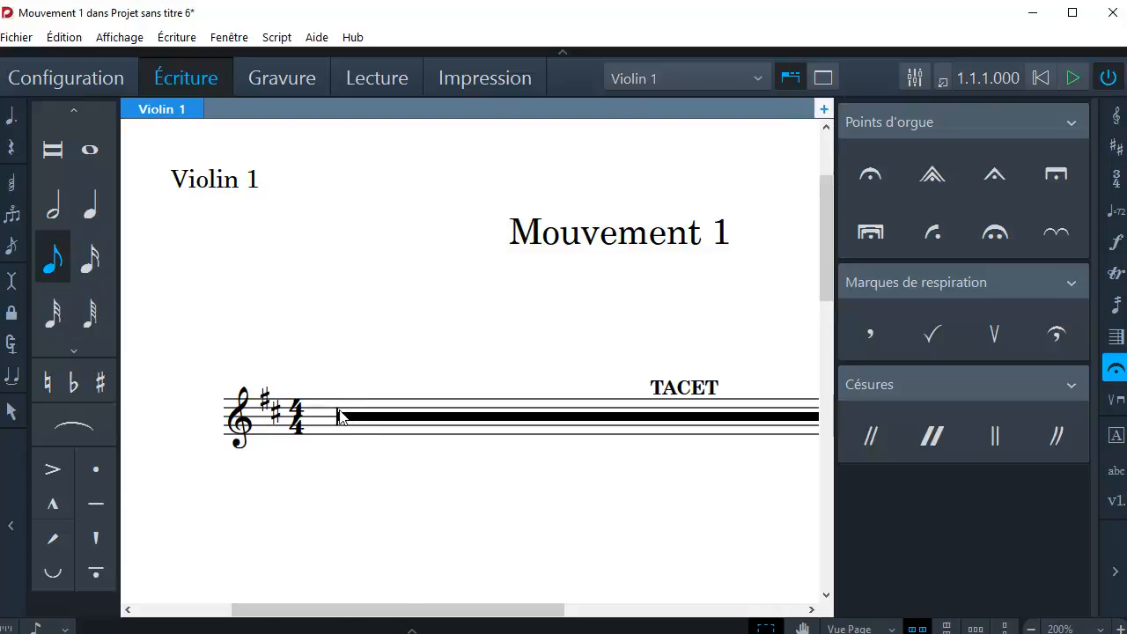
key(Escape)
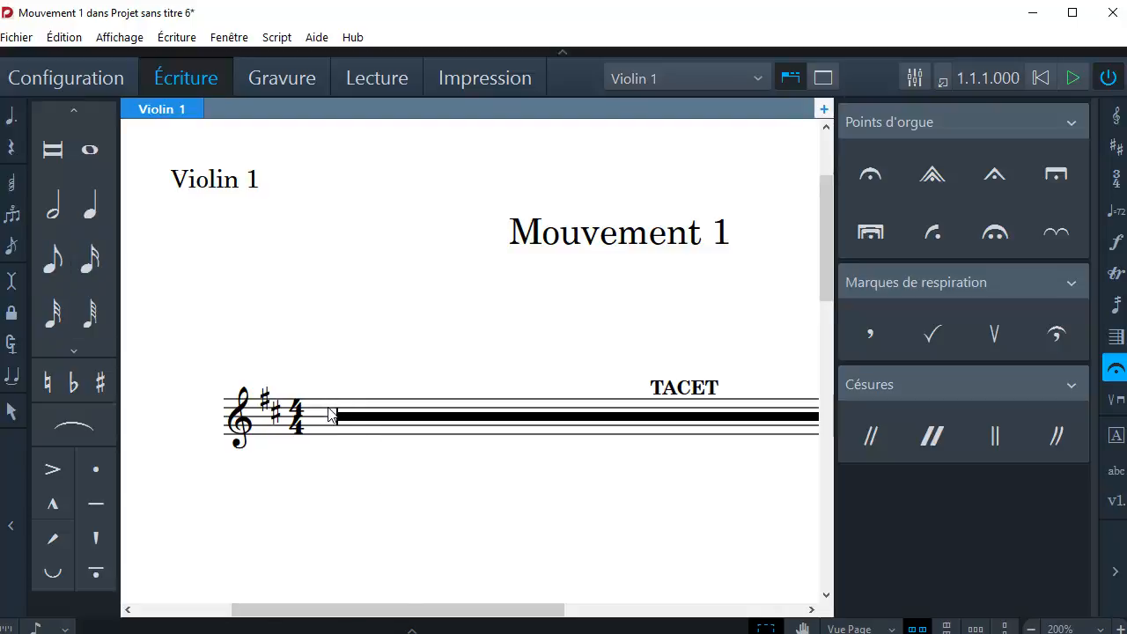
double_click(331, 414)
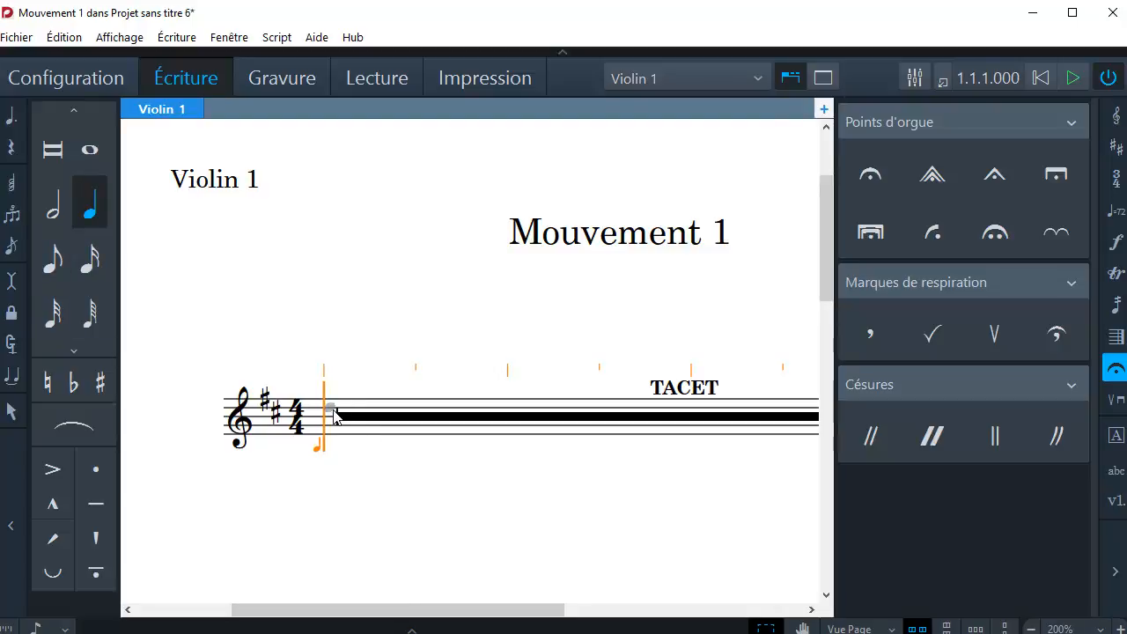
click(333, 416)
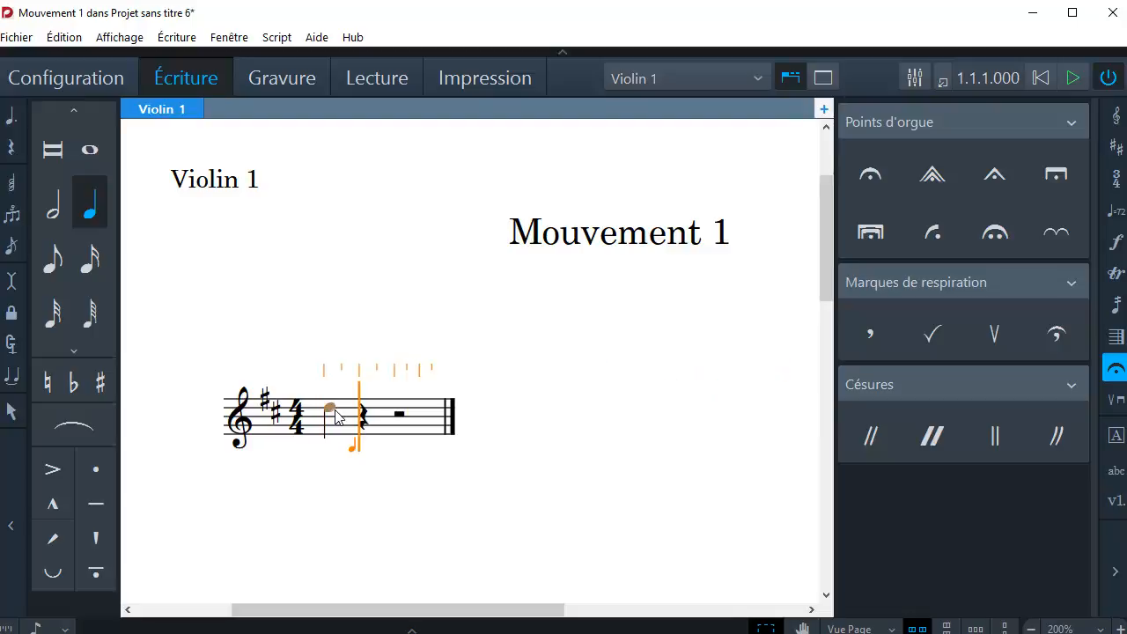
click(356, 416)
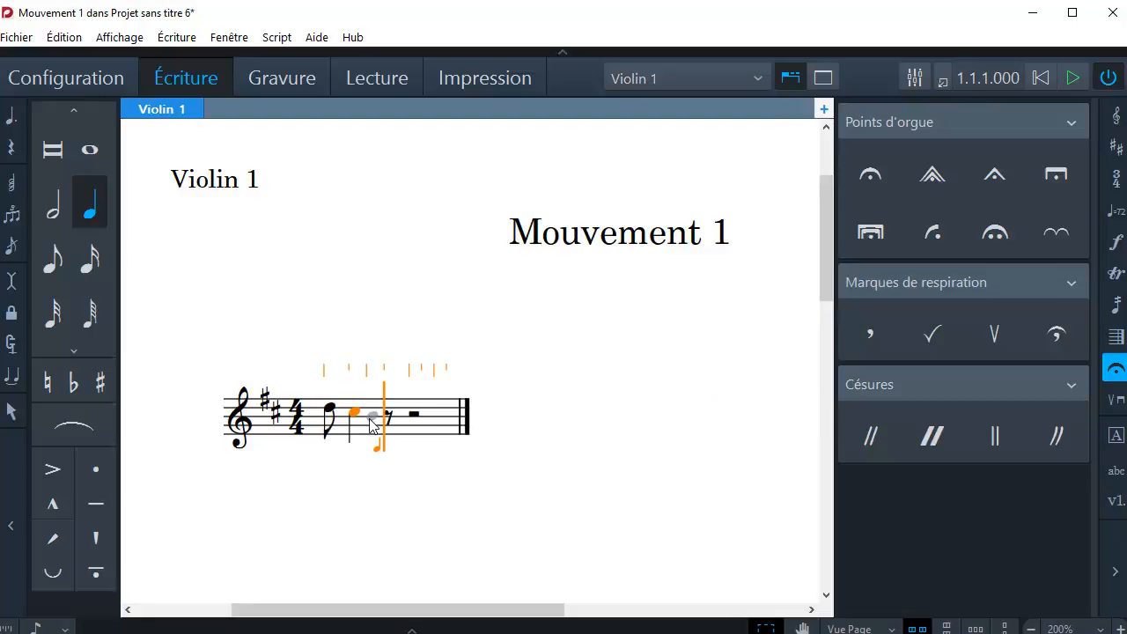
click(378, 416)
click(395, 420)
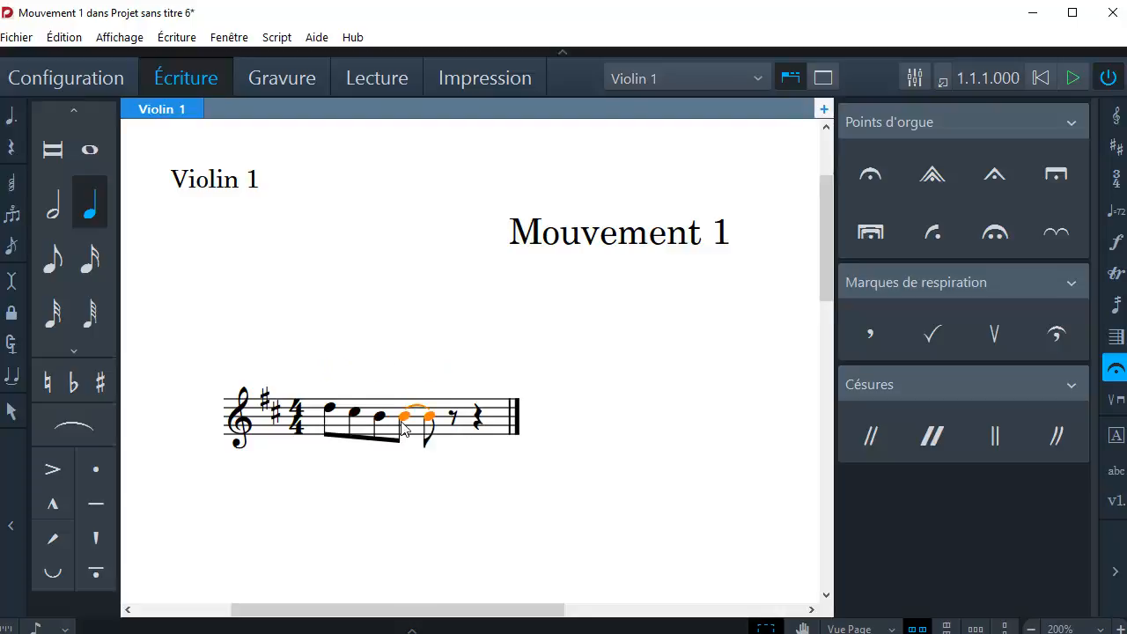
Continue the Violin 1 melody with quarter-note durations D, D and C from the end of the first measure into the second.
click(483, 414)
click(483, 414)
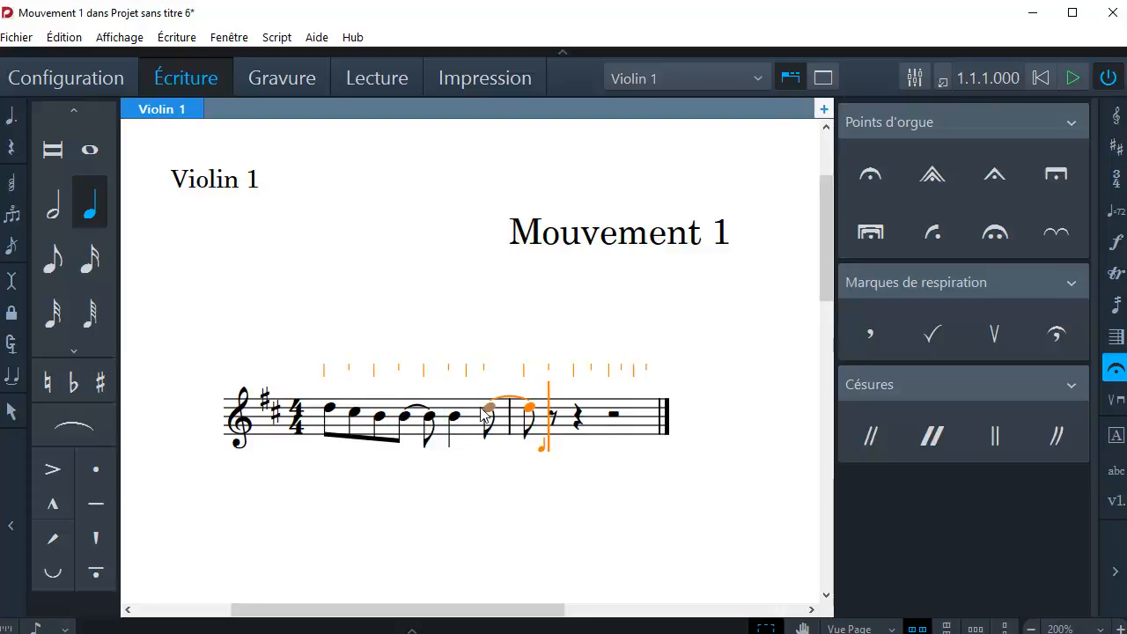
click(555, 412)
click(614, 412)
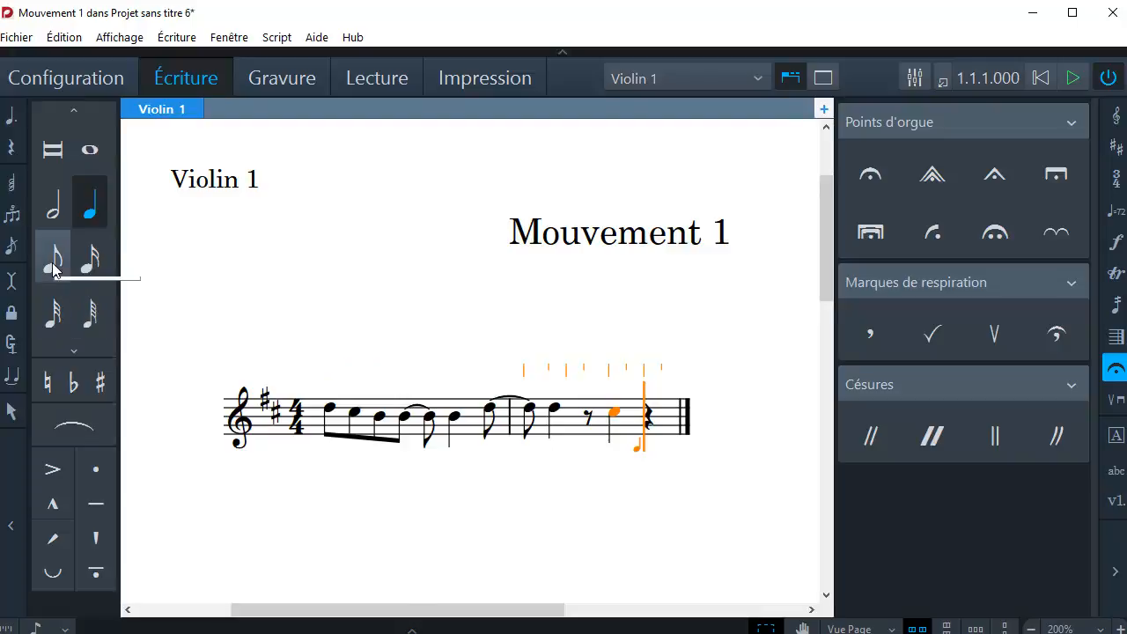
Change the last B of the first measure into eighth notes by entering an eighth-note B before the tied D.
click(53, 261)
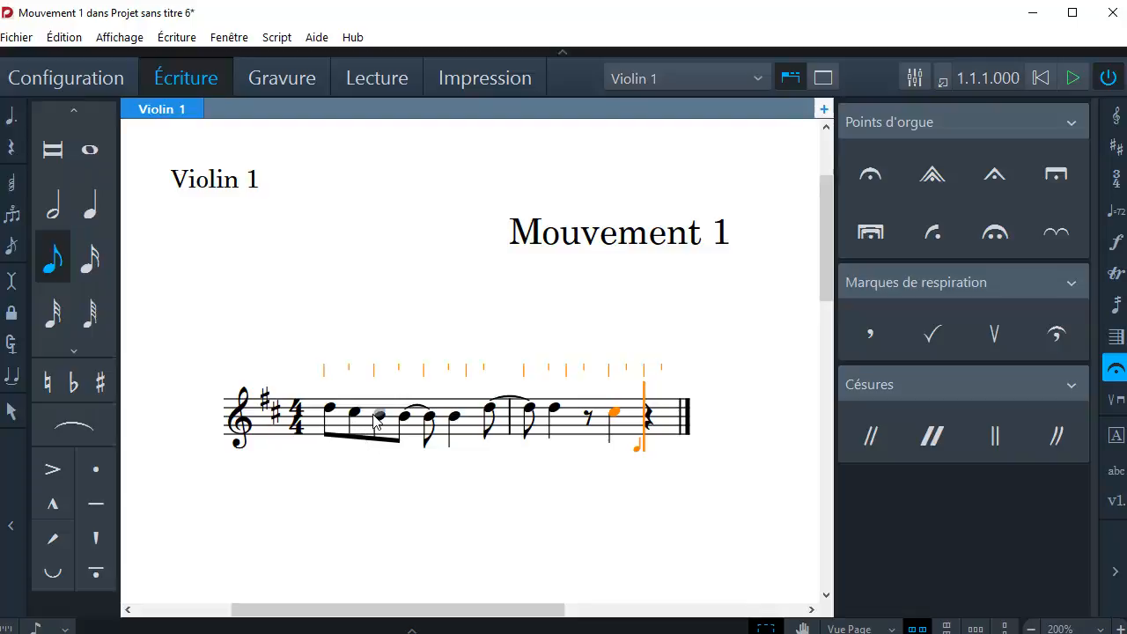
click(467, 424)
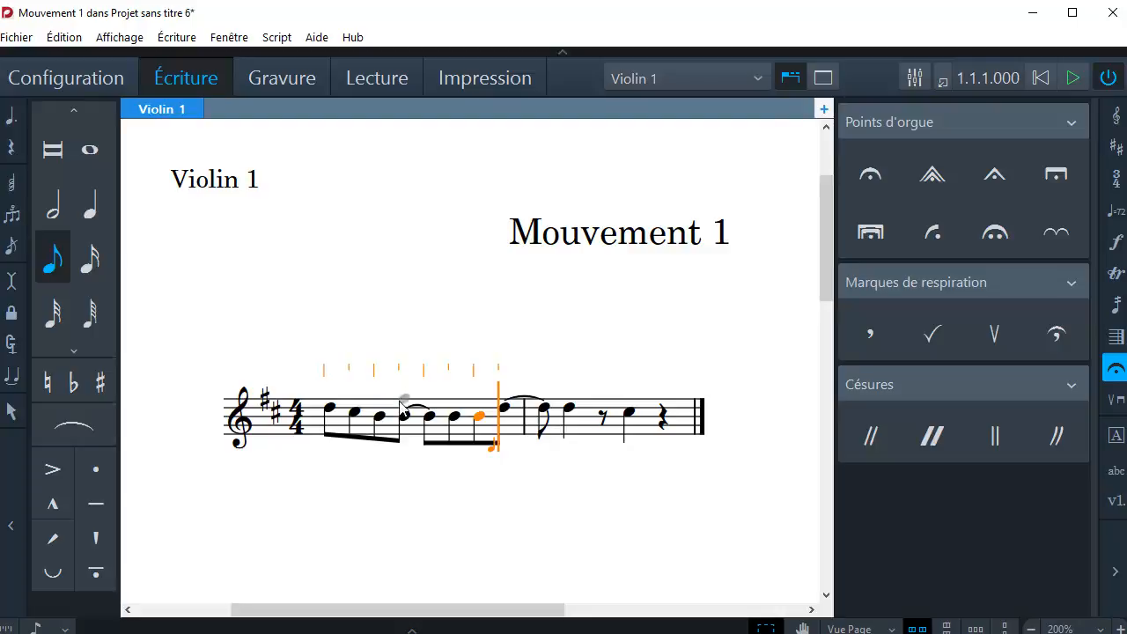
mouse_move(826, 281)
mouse_down()
mouse_move(828, 354)
mouse_move(825, 280)
mouse_up()
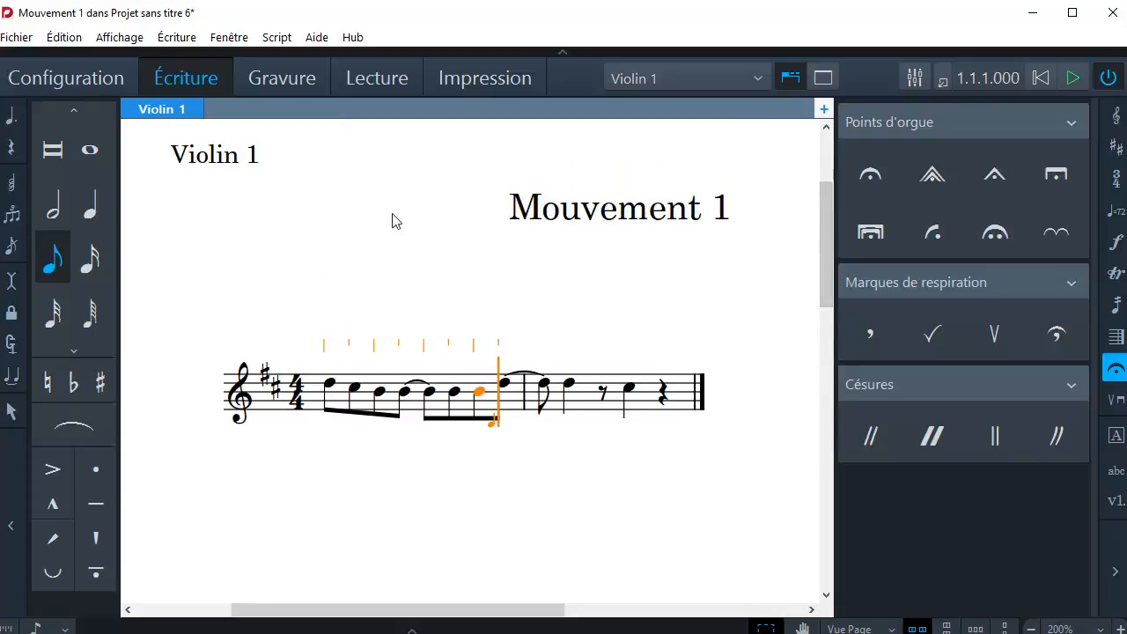
Switch to Engrave mode, show the properties of the selected note, and hide them again.
click(284, 82)
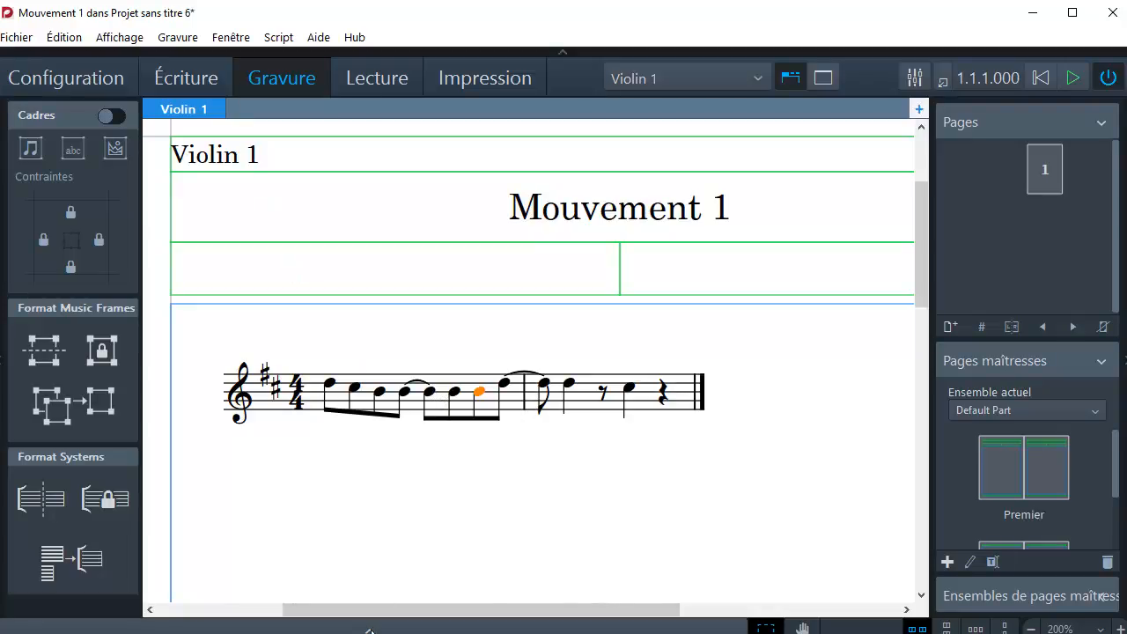
click(369, 630)
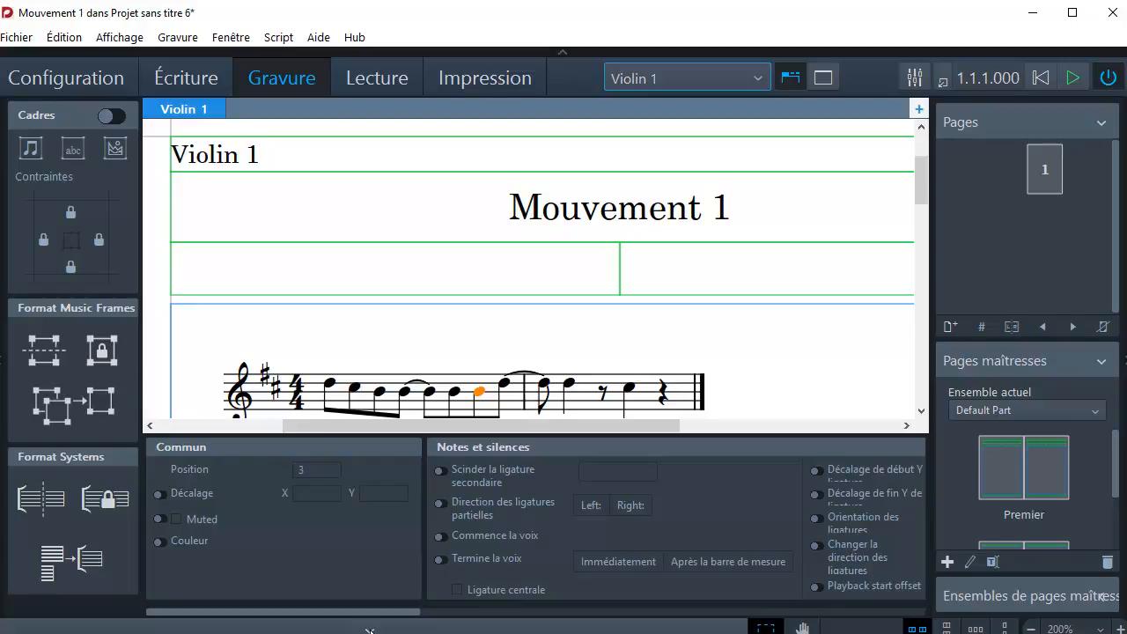
click(369, 630)
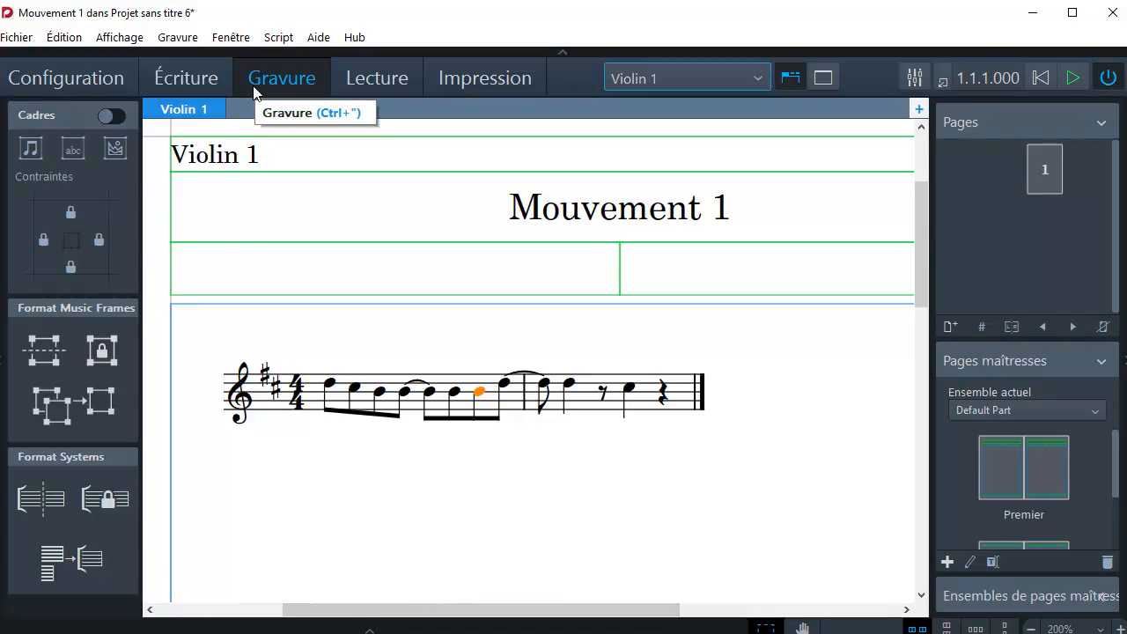
Replace the movement title text in the title frame of the Violin 1 part with "titre".
click(528, 219)
double_click(515, 220)
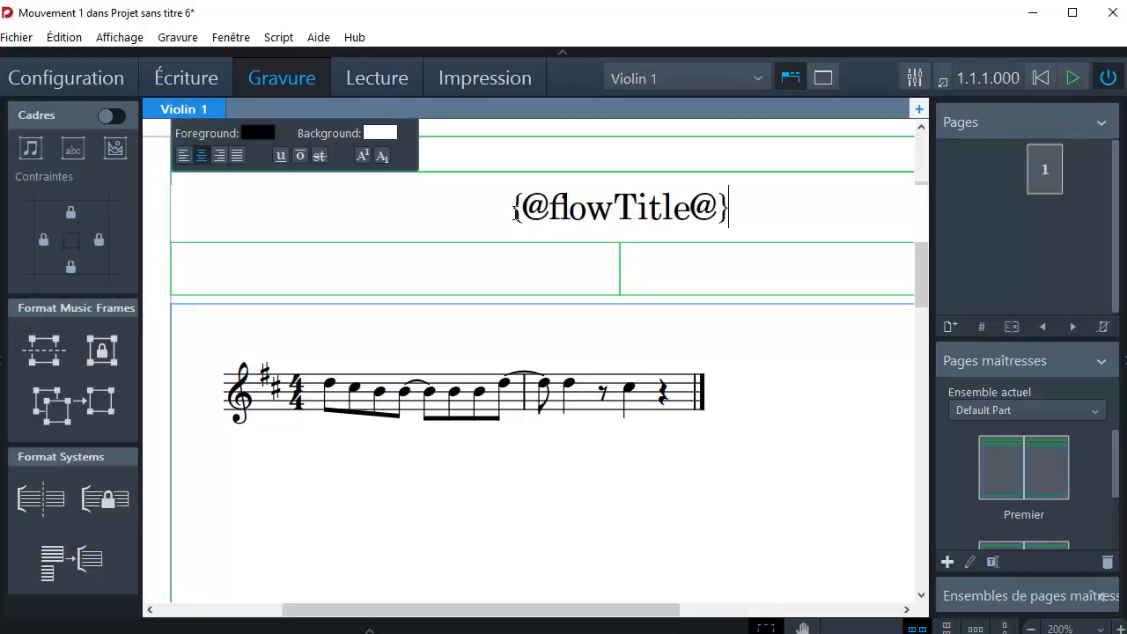
drag(745, 206, 440, 211)
text(titre)
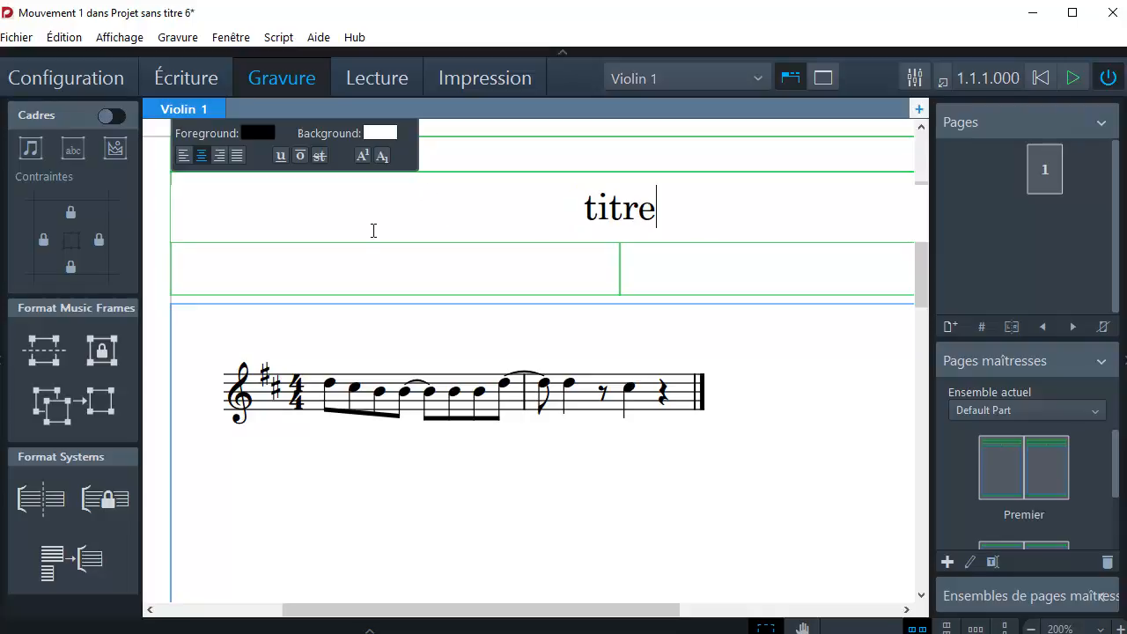
click(229, 284)
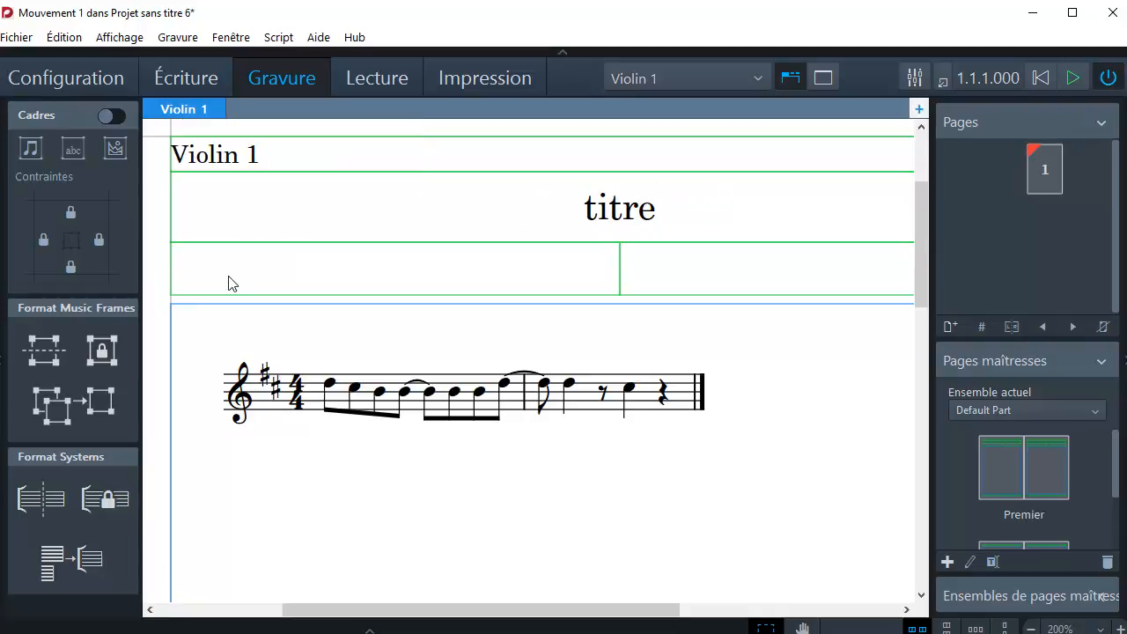
Replace the layout name text above the title of the Violin 1 part with "violontitre".
double_click(224, 162)
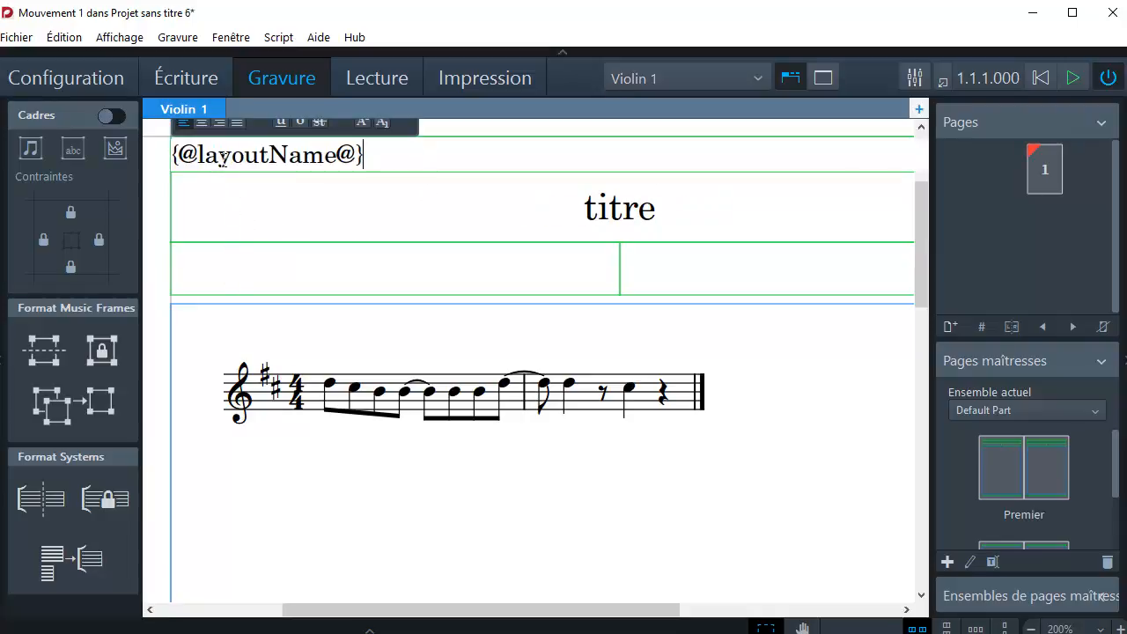
drag(356, 158, 164, 155)
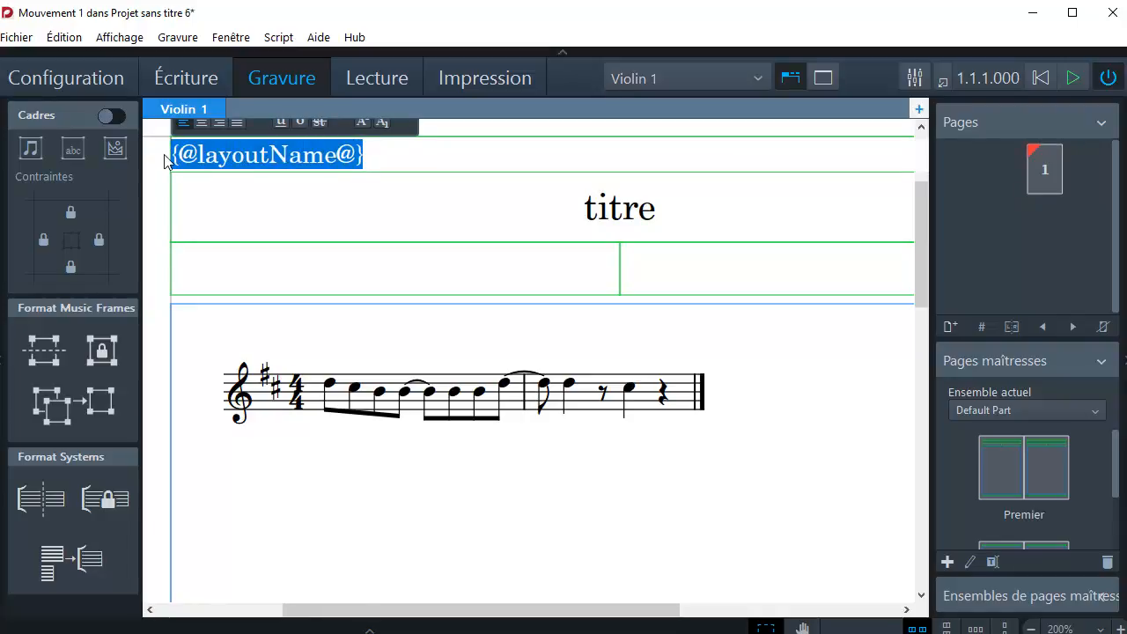
text(Violon)
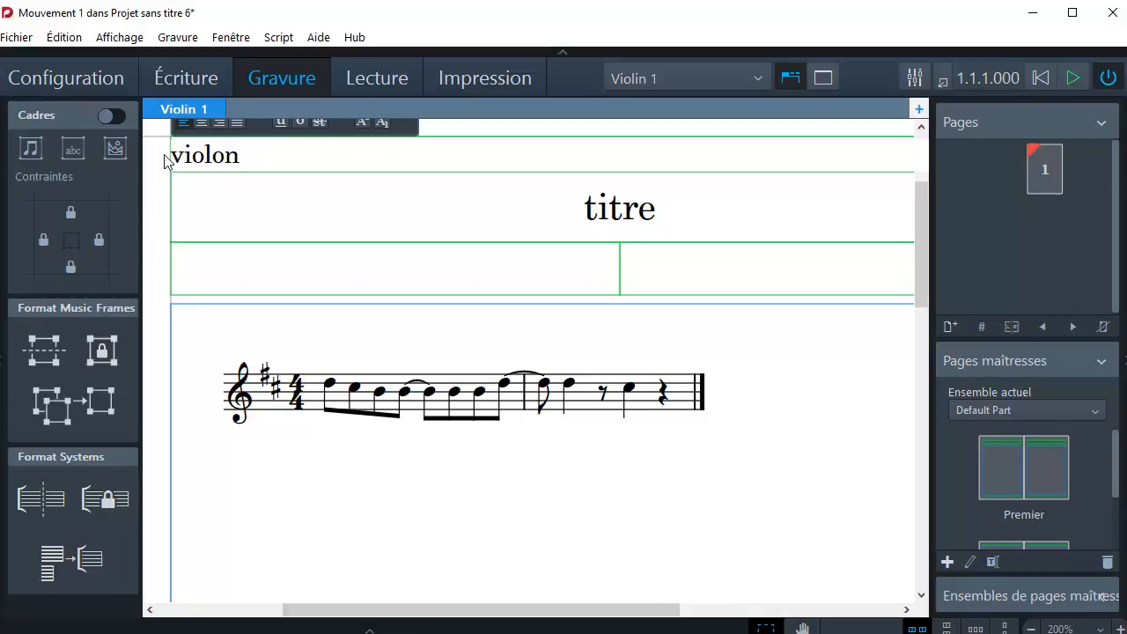
text(titre)
click(202, 375)
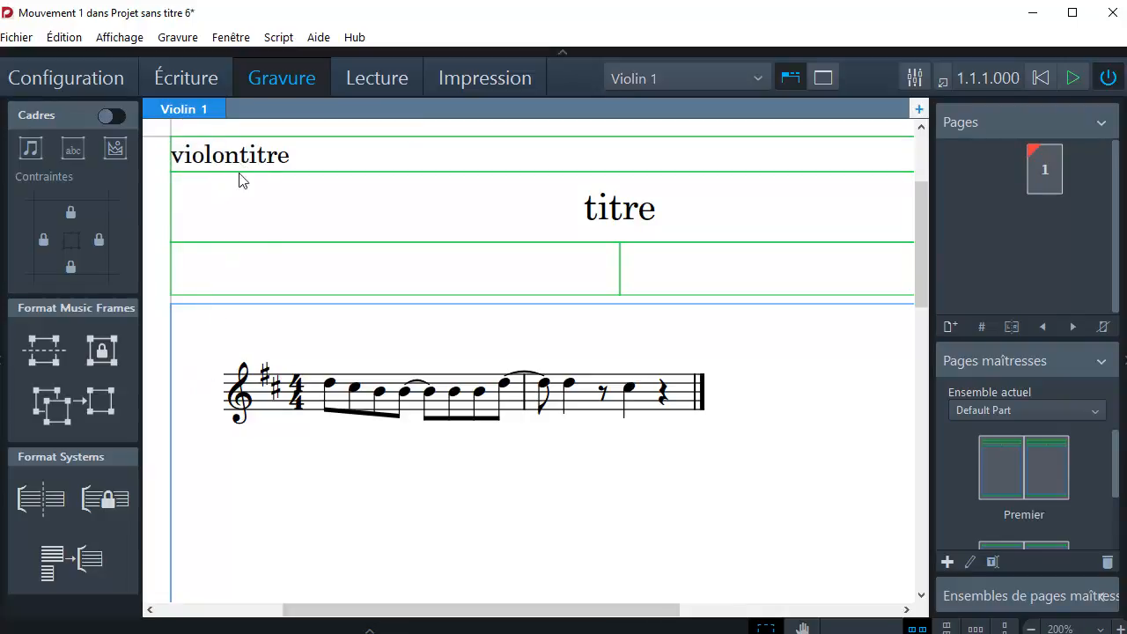
Display the full score layout and view its title and the four instrument staves.
click(761, 77)
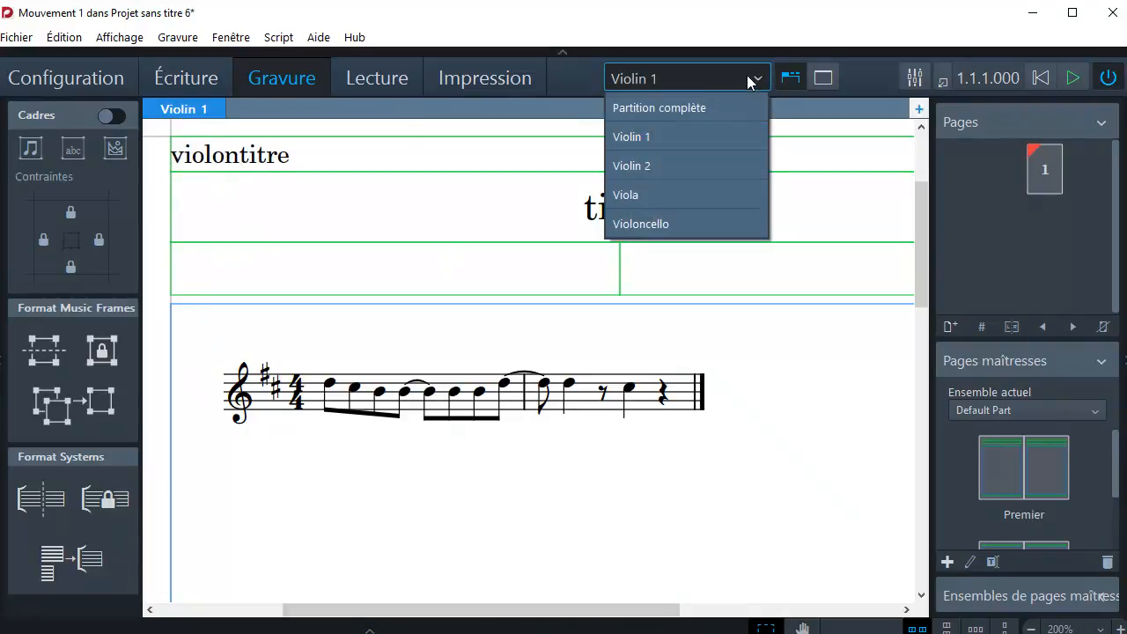
click(721, 110)
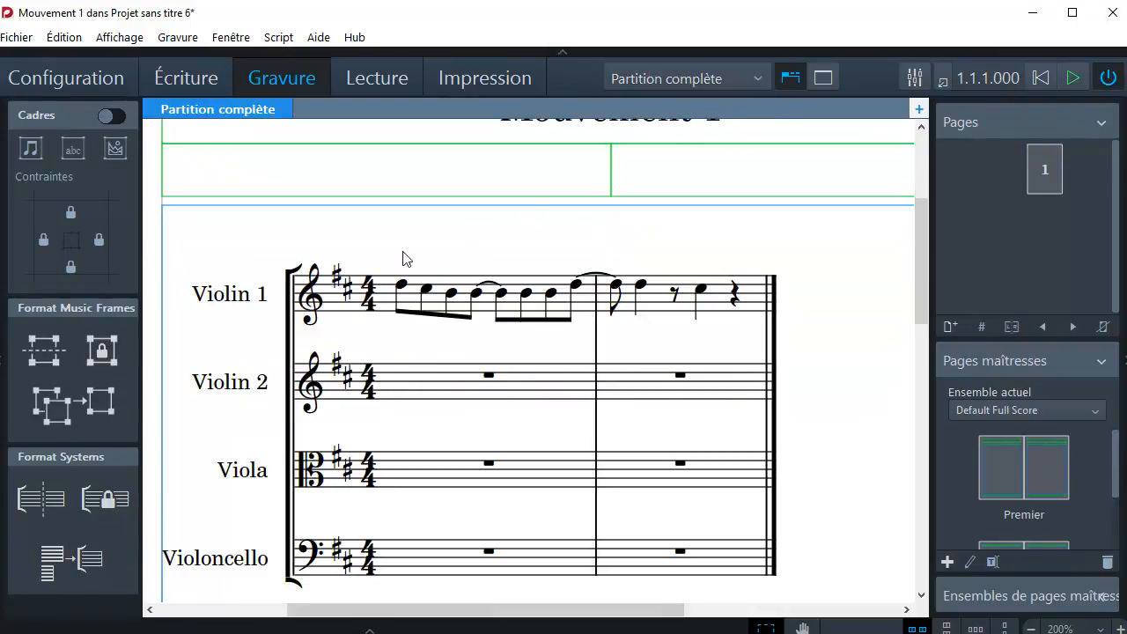
scroll(400, 258, up, 5)
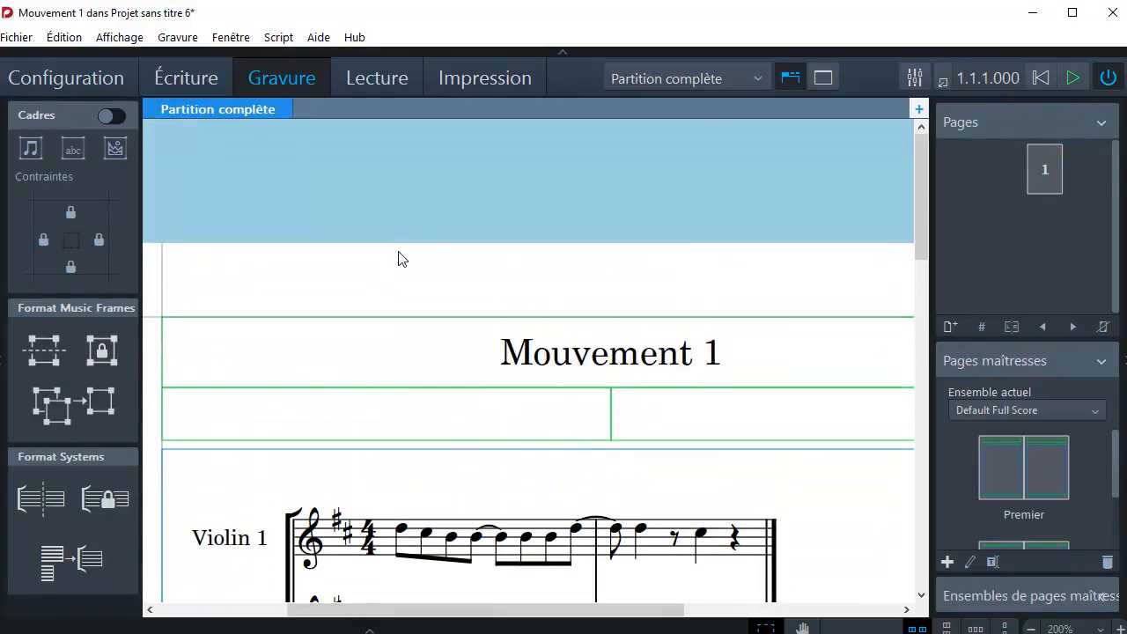
scroll(375, 326, down, 3)
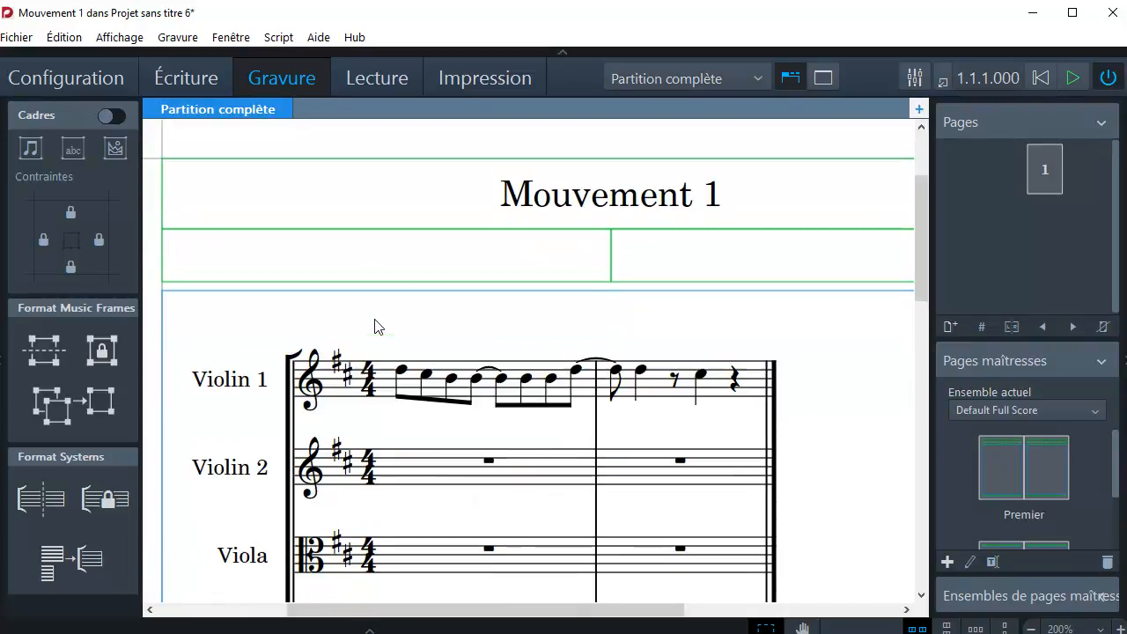
scroll(308, 295, down, 1)
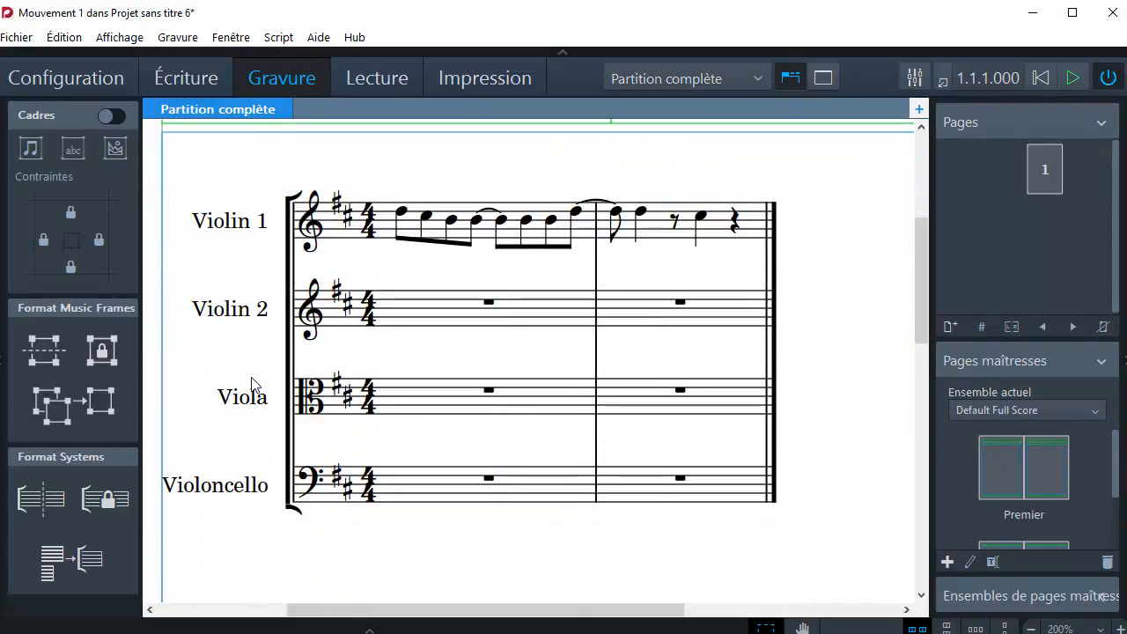
scroll(252, 377, down, 2)
In Setup mode, open the instrument name settings of the Violin 1 player, view the singular and plural names, and accept them as they are.
click(63, 75)
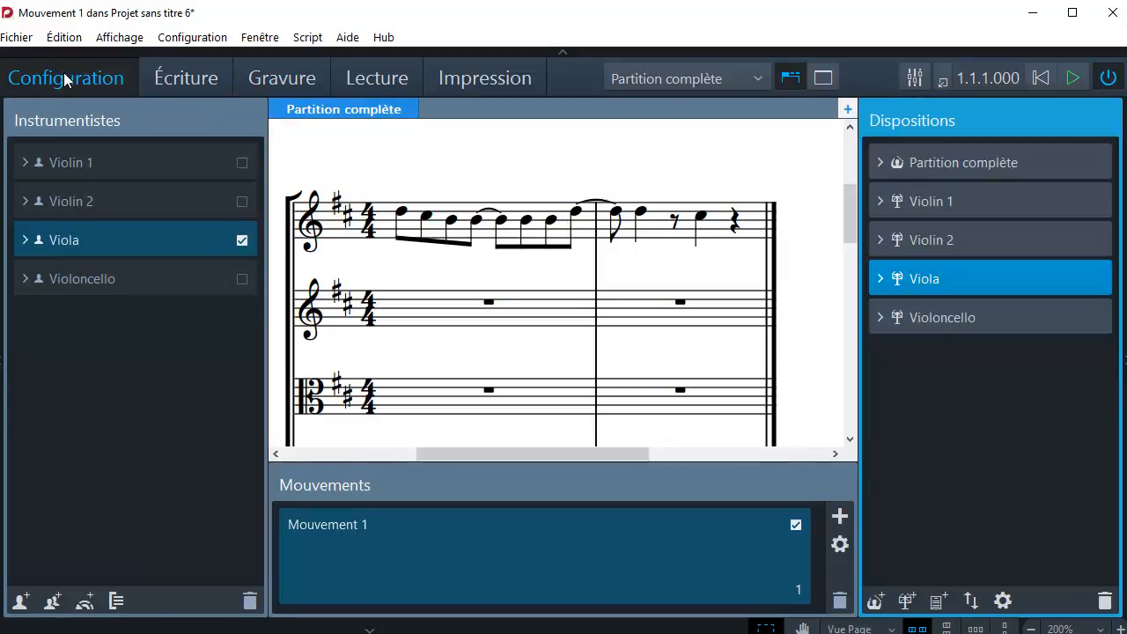
click(26, 163)
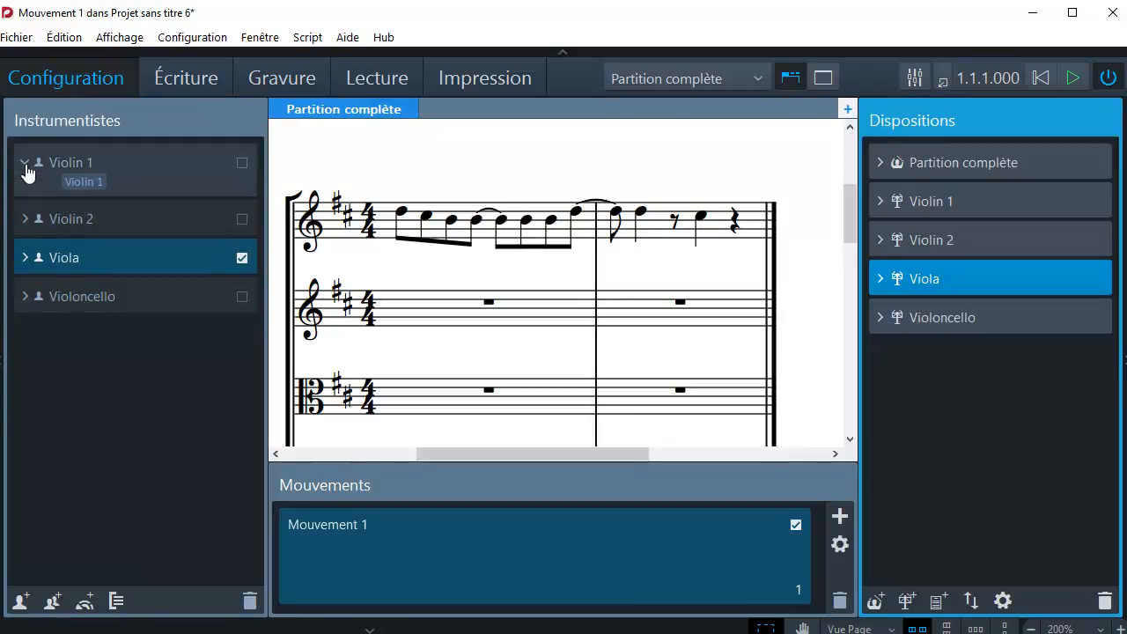
mouse_move(79, 183)
click(111, 184)
click(171, 169)
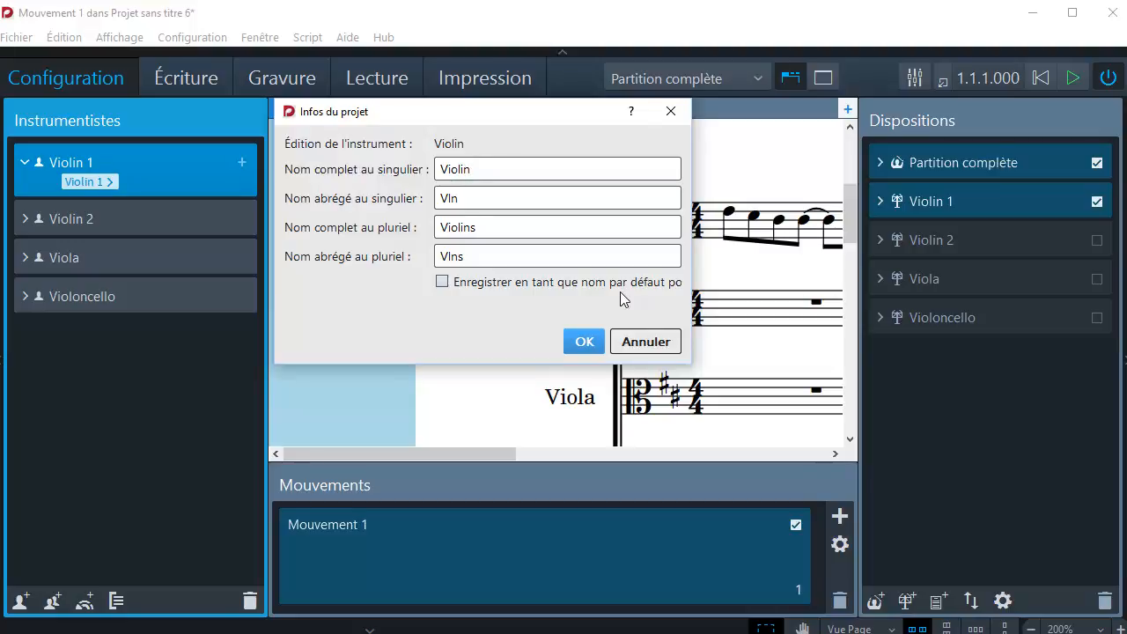
click(579, 342)
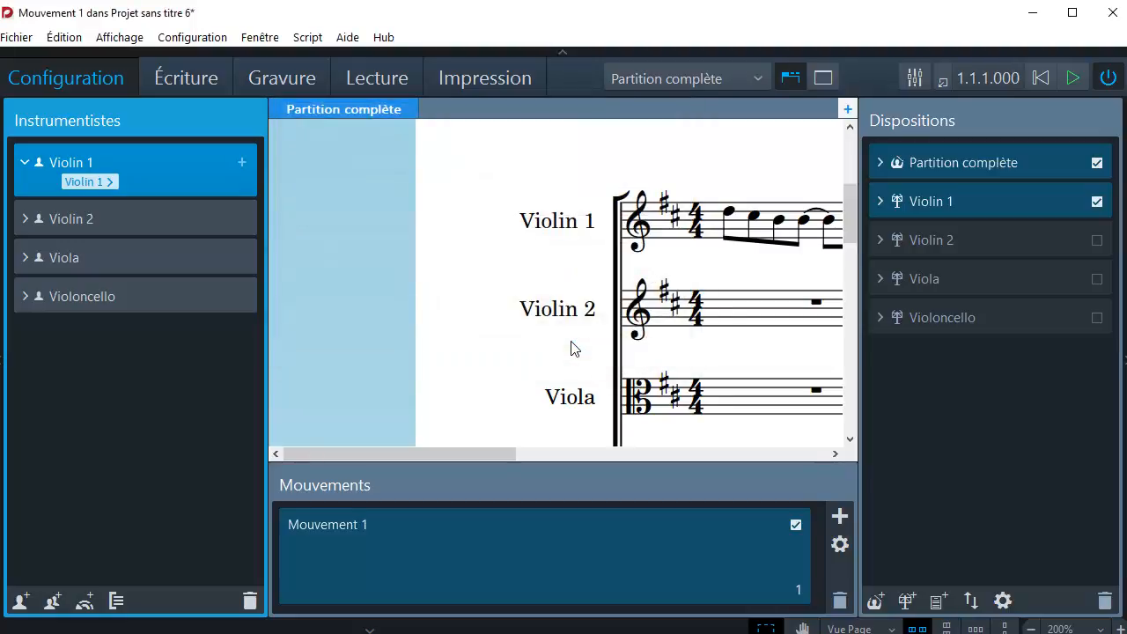
Switch to Play mode, expand the Violin 1 track, and look through the available VST instruments without changing the selection.
click(386, 79)
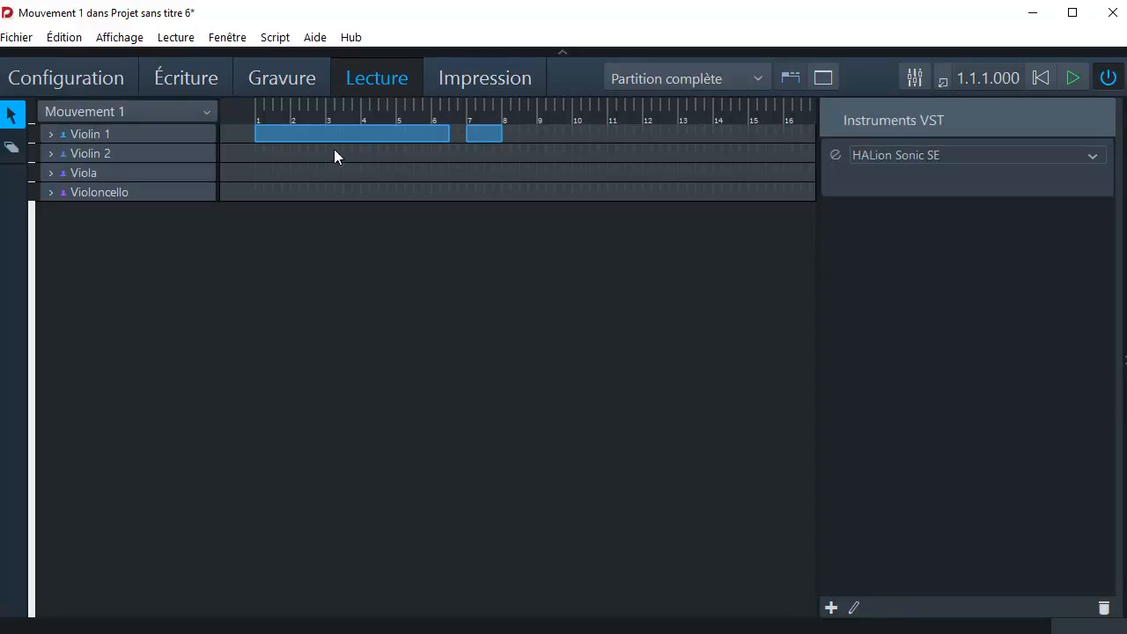
click(51, 135)
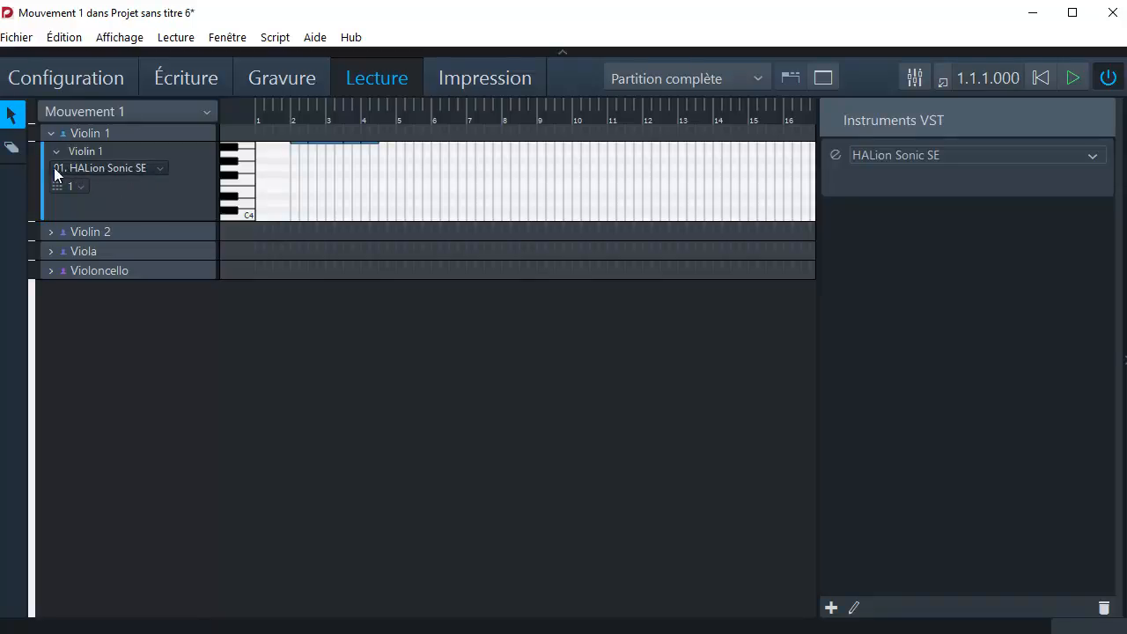
click(1096, 160)
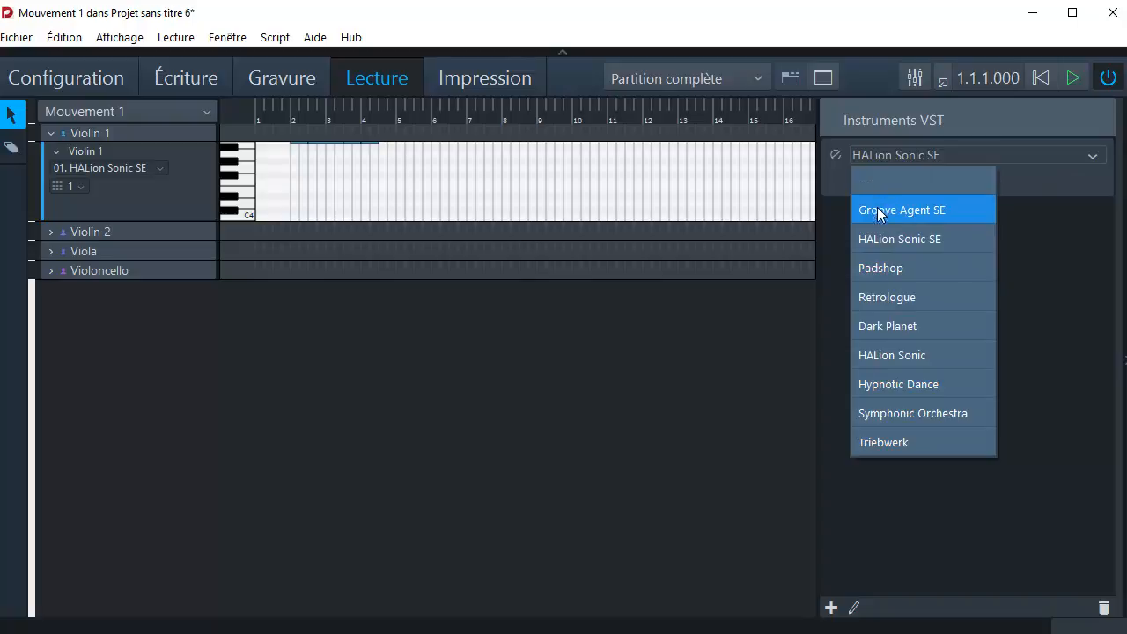
click(1048, 285)
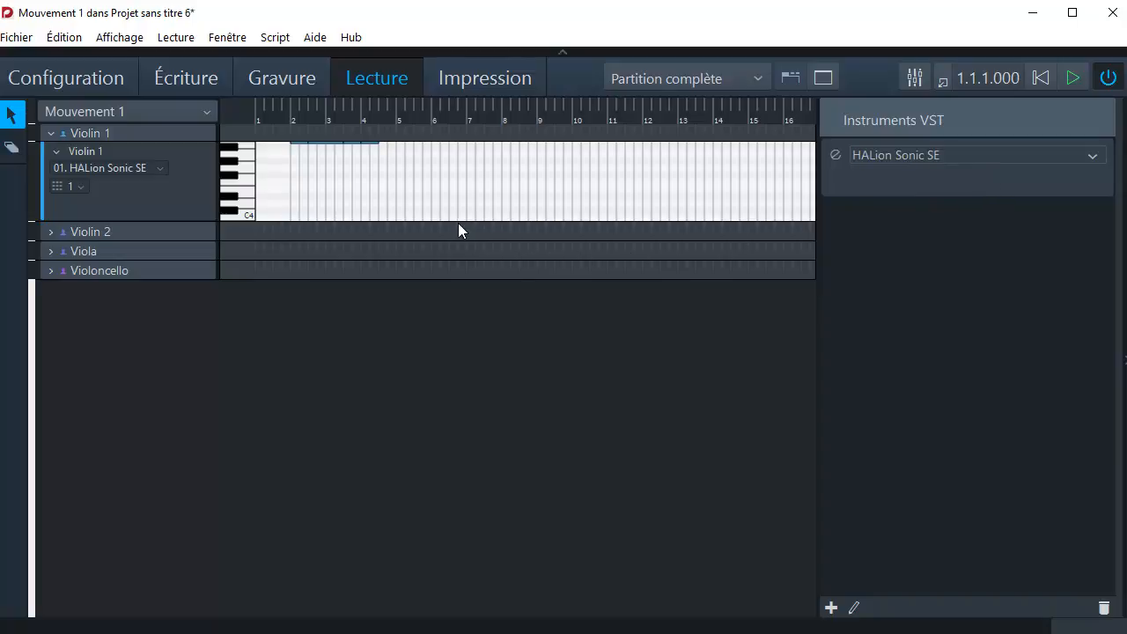
Play back the movement and collapse the Violin 1 track.
click(1071, 79)
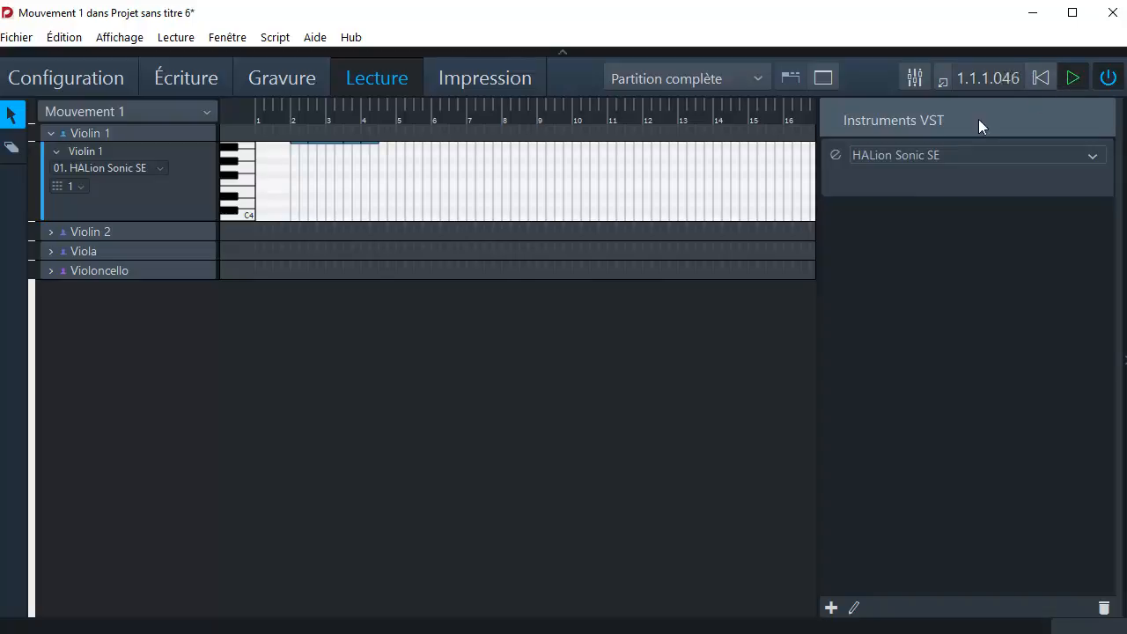
click(51, 133)
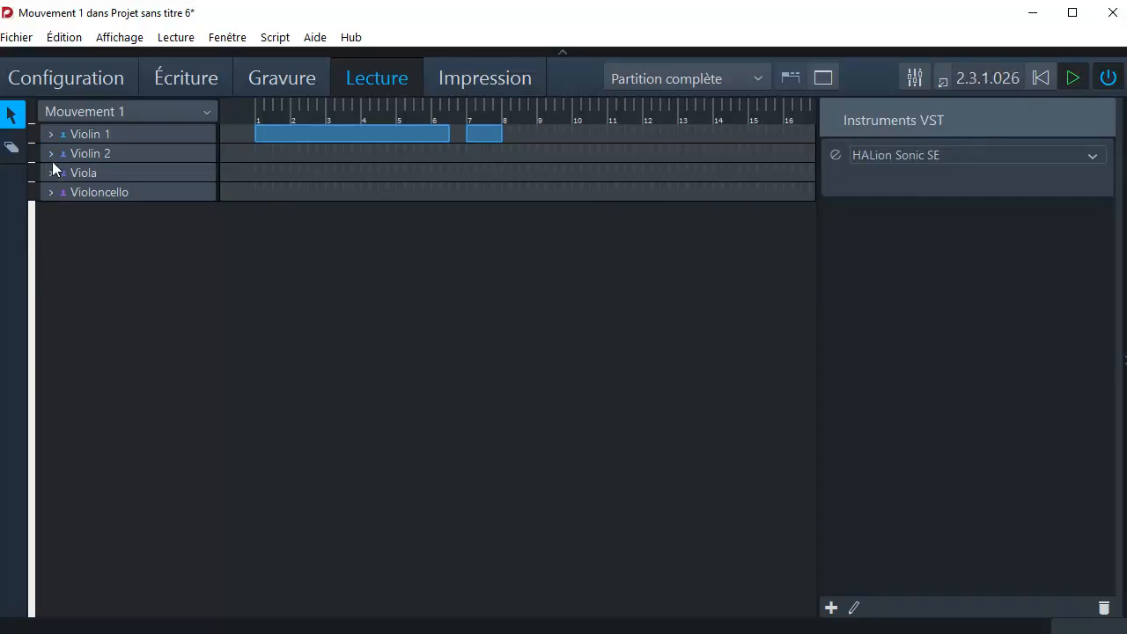
Return to Write mode, play the movement from the beginning, and hide the notations panel with the fermatas and breath marks.
click(183, 79)
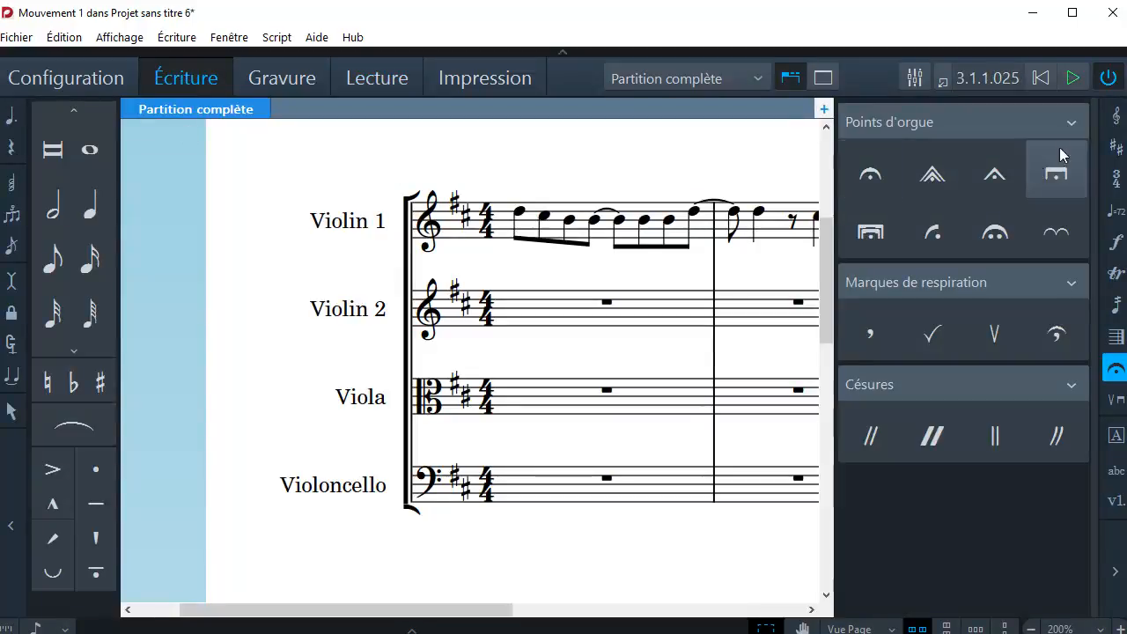
click(1040, 79)
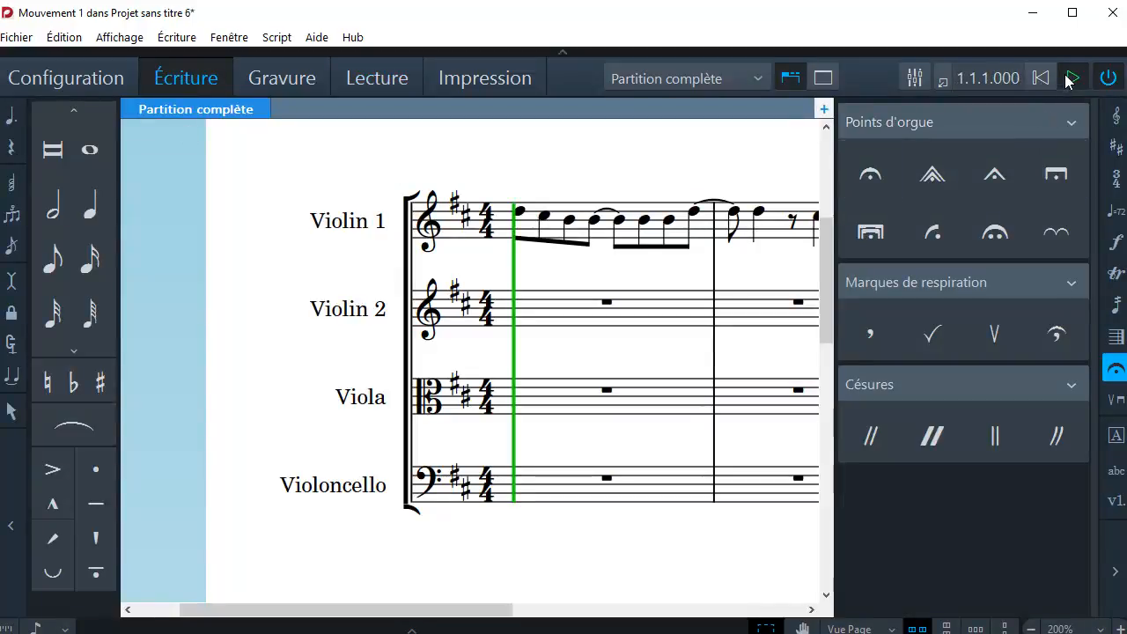
click(1068, 79)
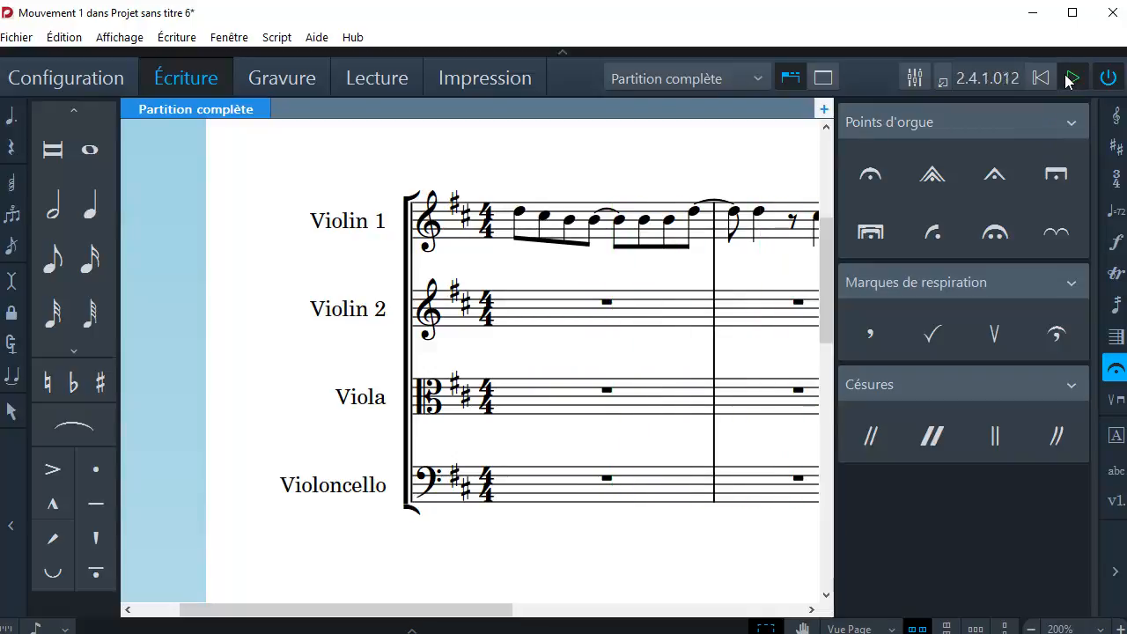
click(1116, 571)
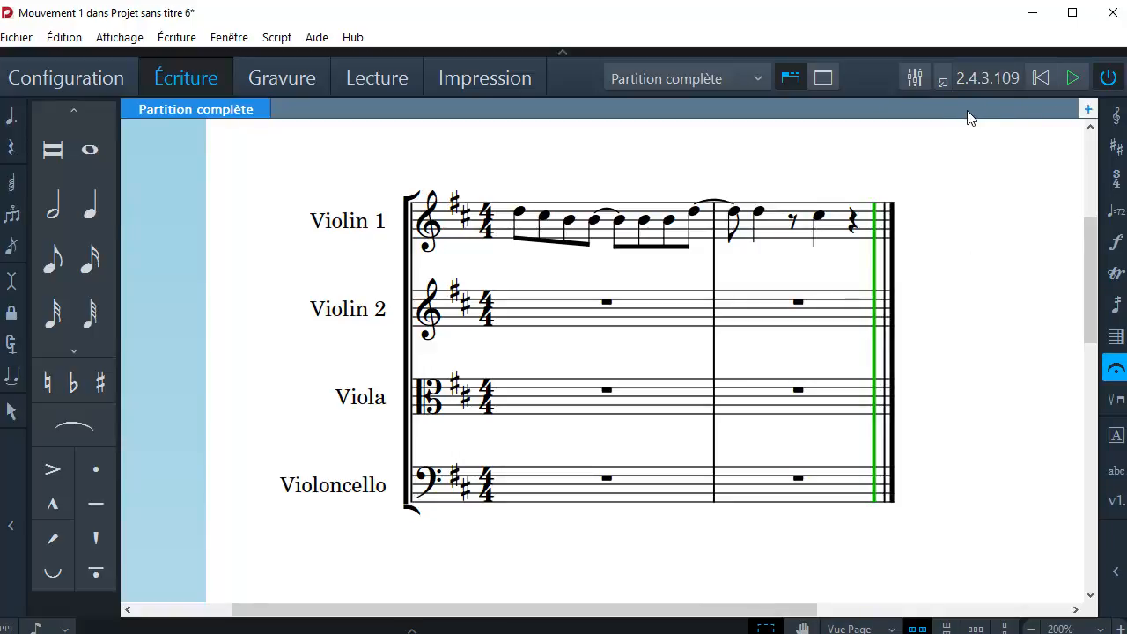
Look through the HALion Sonic SE channels in the Mixer and close it, and briefly display the Transport window.
click(916, 79)
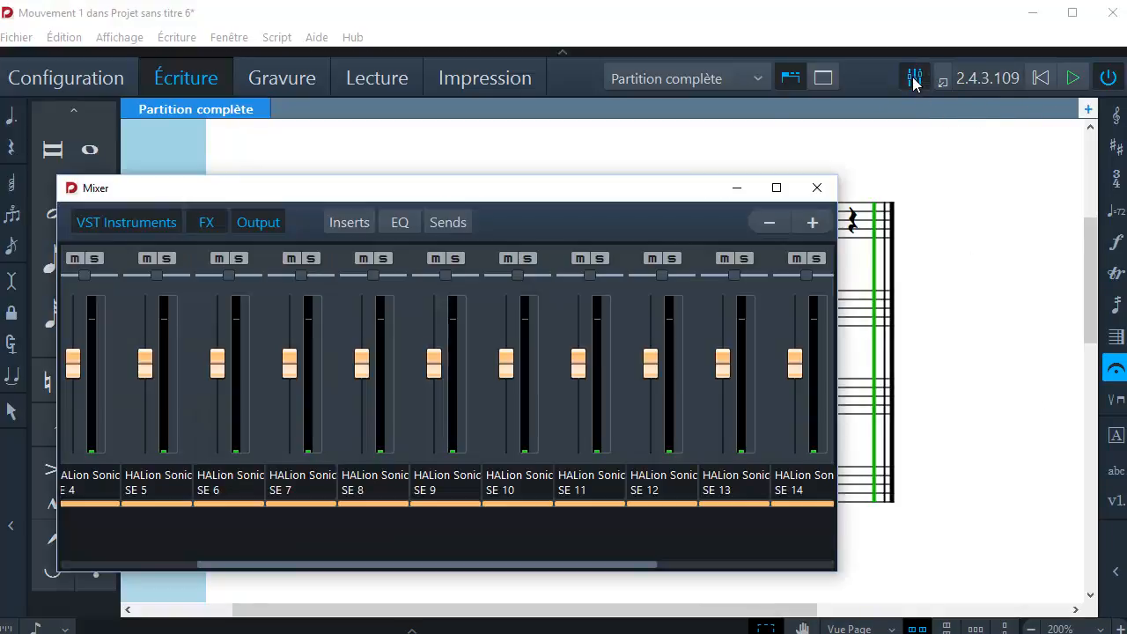
click(90, 564)
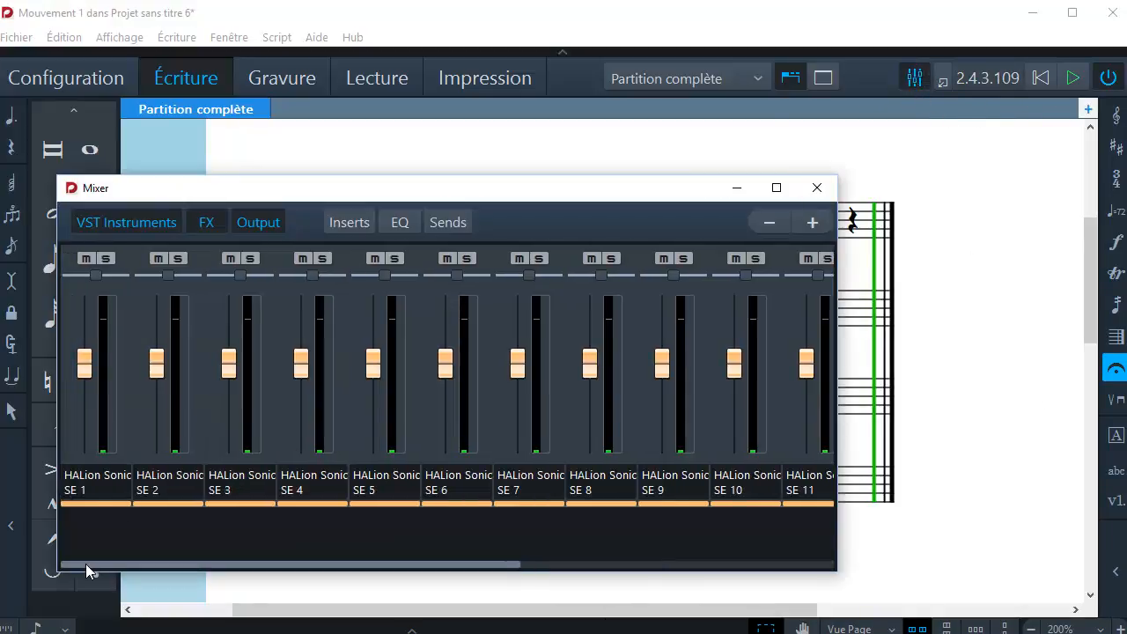
drag(86, 564, 119, 537)
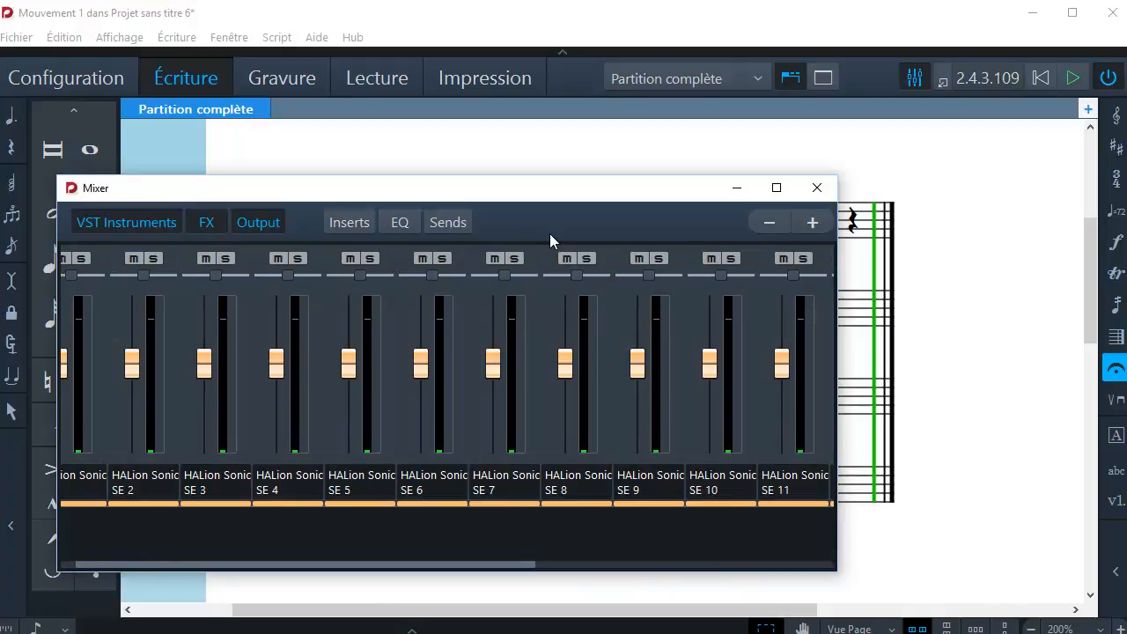
click(817, 187)
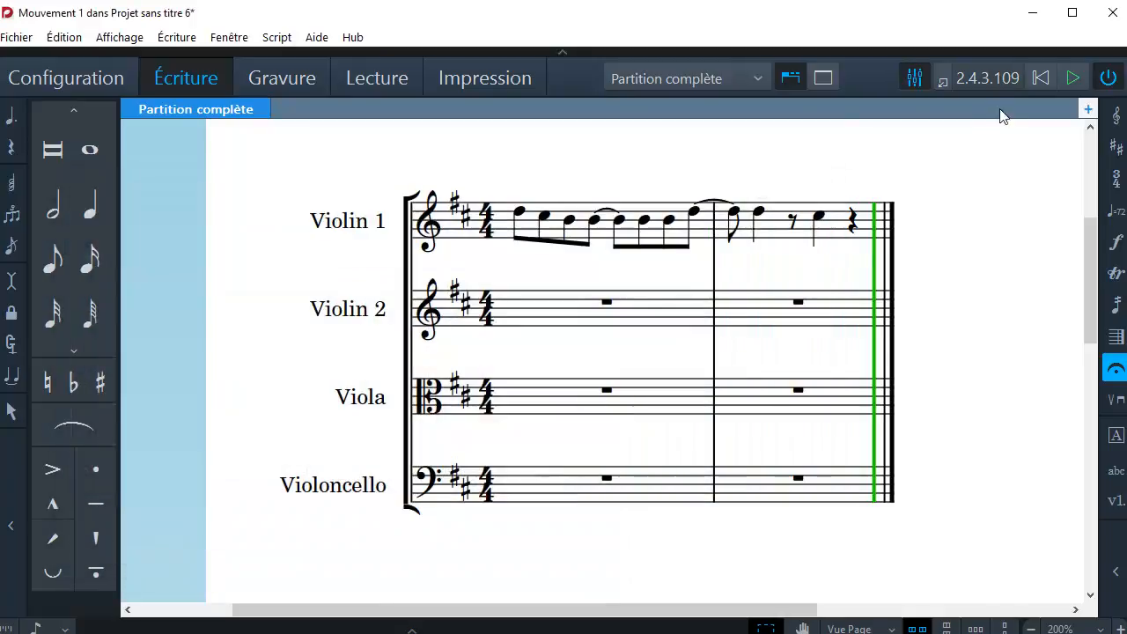
click(942, 82)
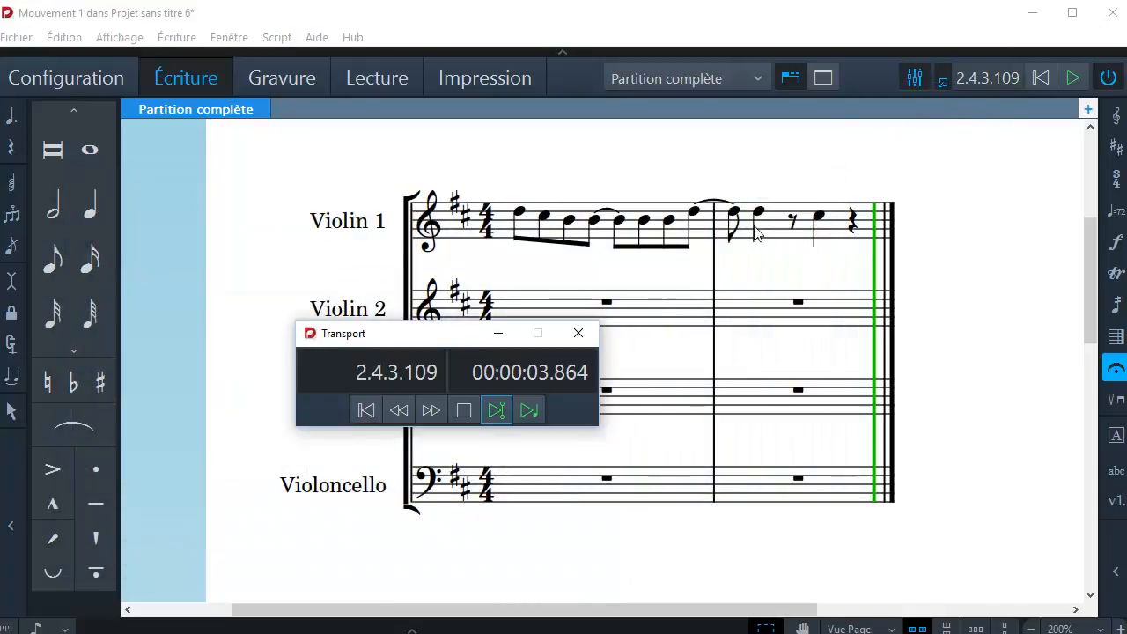
click(578, 336)
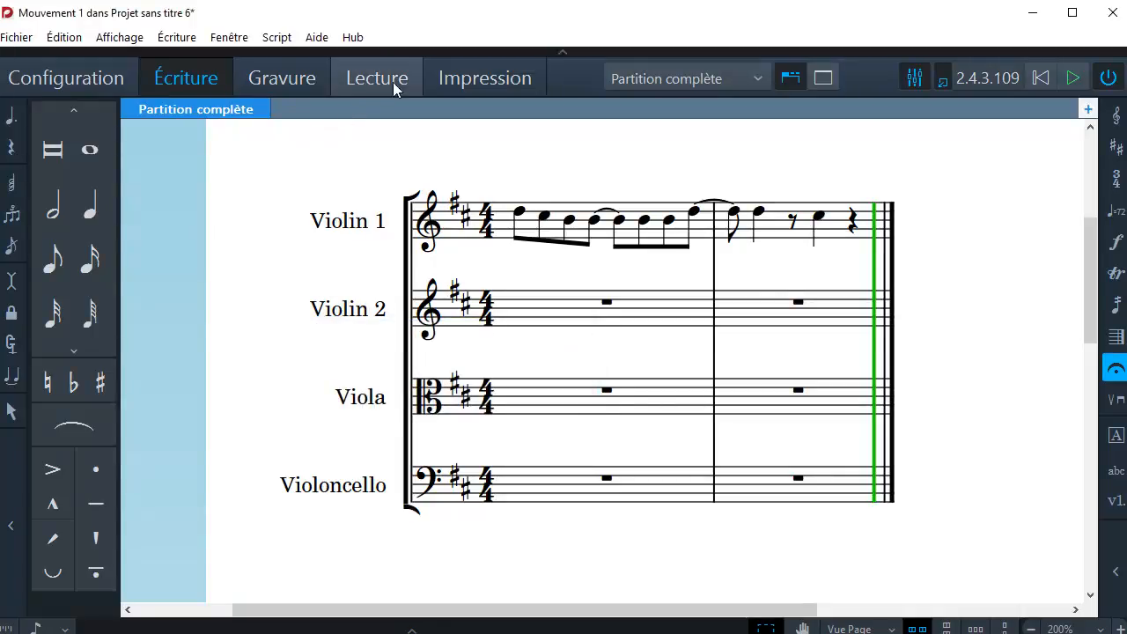
Switch to Print mode to view the full score's print preview and options, and temporarily hide and restore the main toolbar.
click(457, 79)
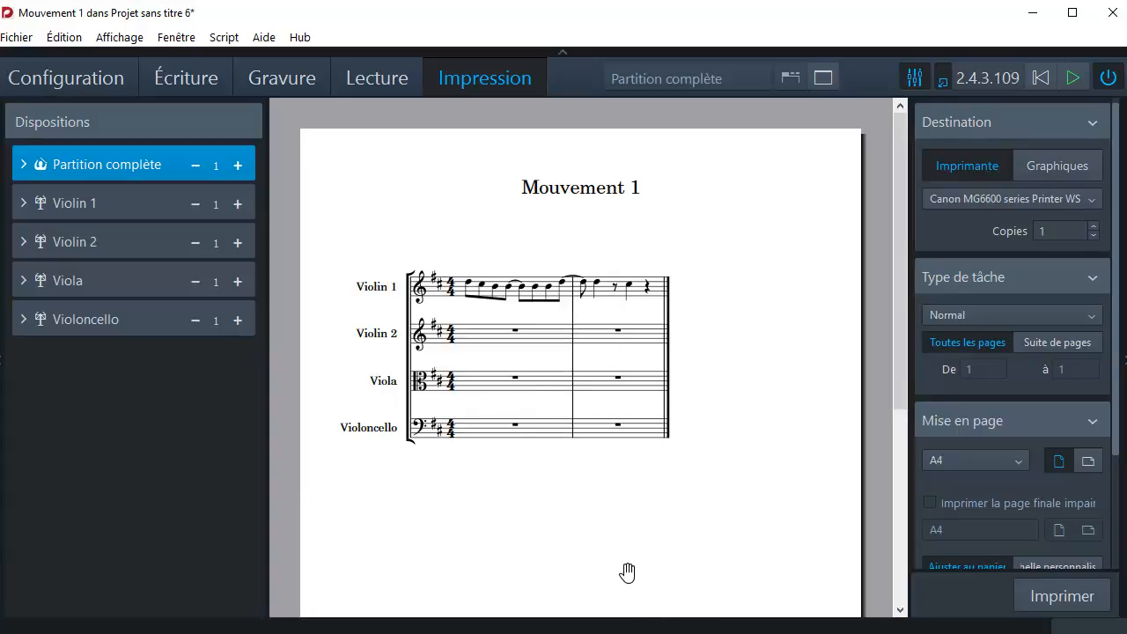
click(563, 51)
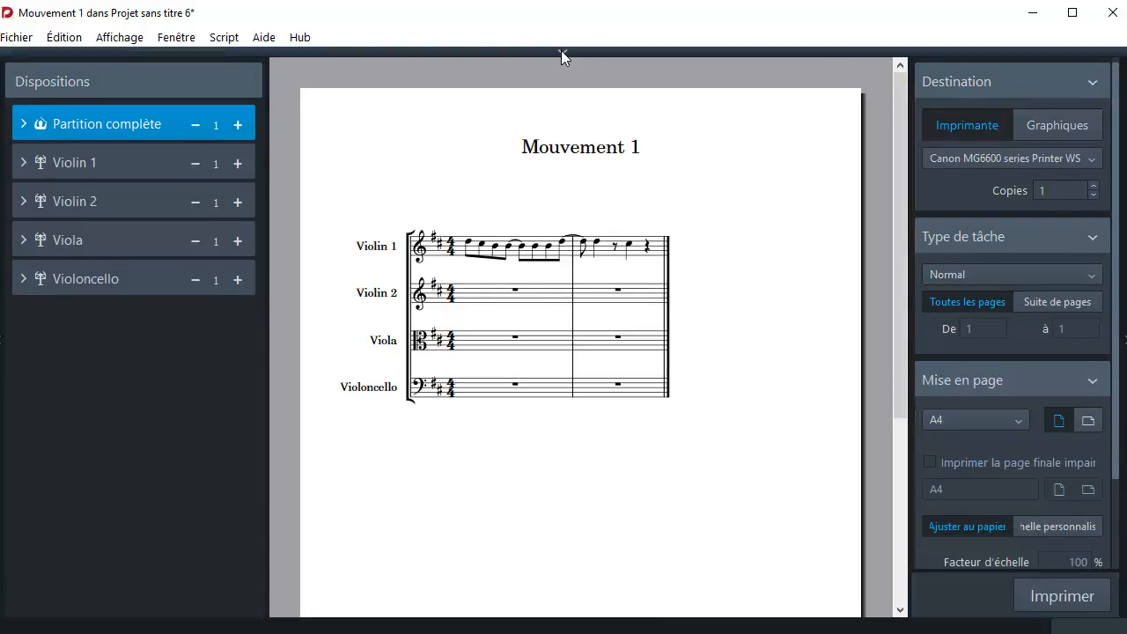
click(562, 52)
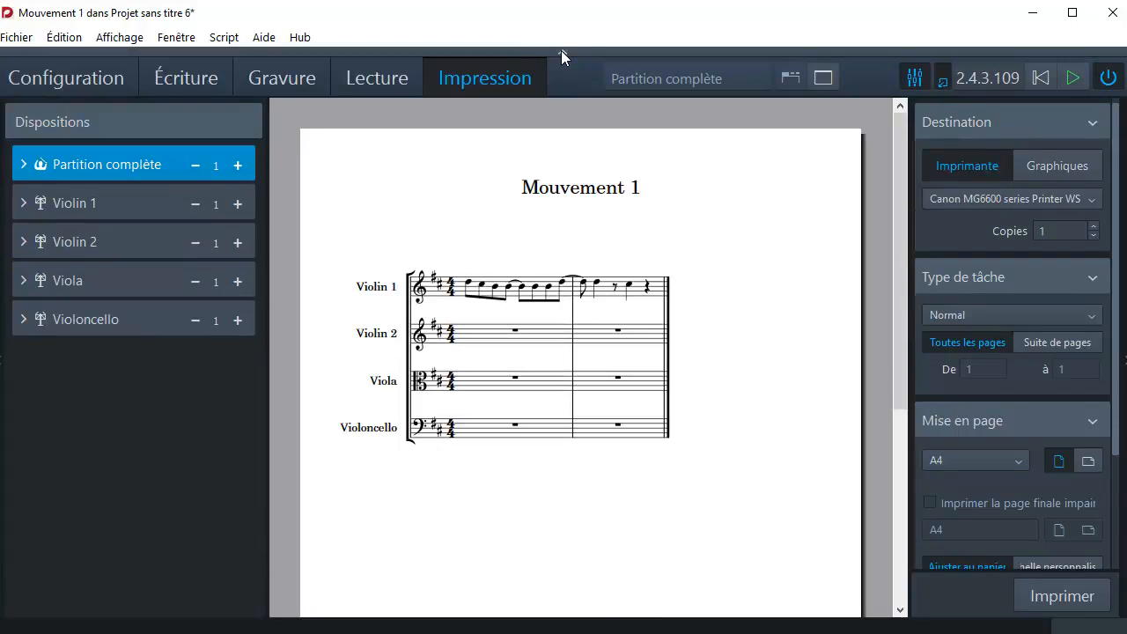
Switch to Engrave mode, briefly show and hide the properties panel, and view the full score page.
click(269, 75)
click(369, 629)
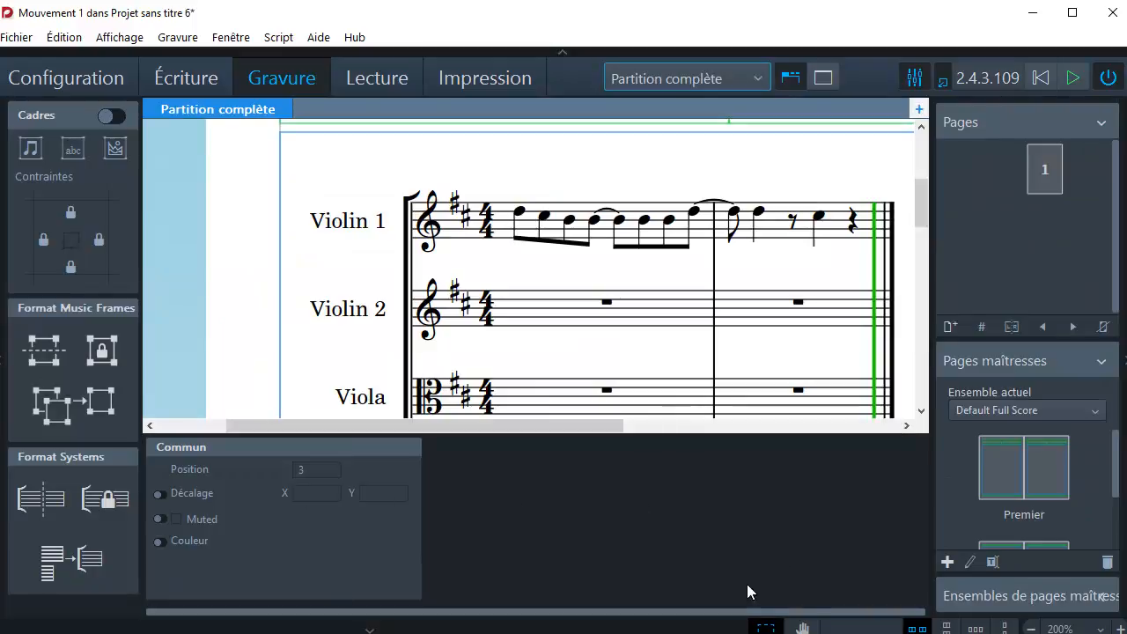
click(369, 629)
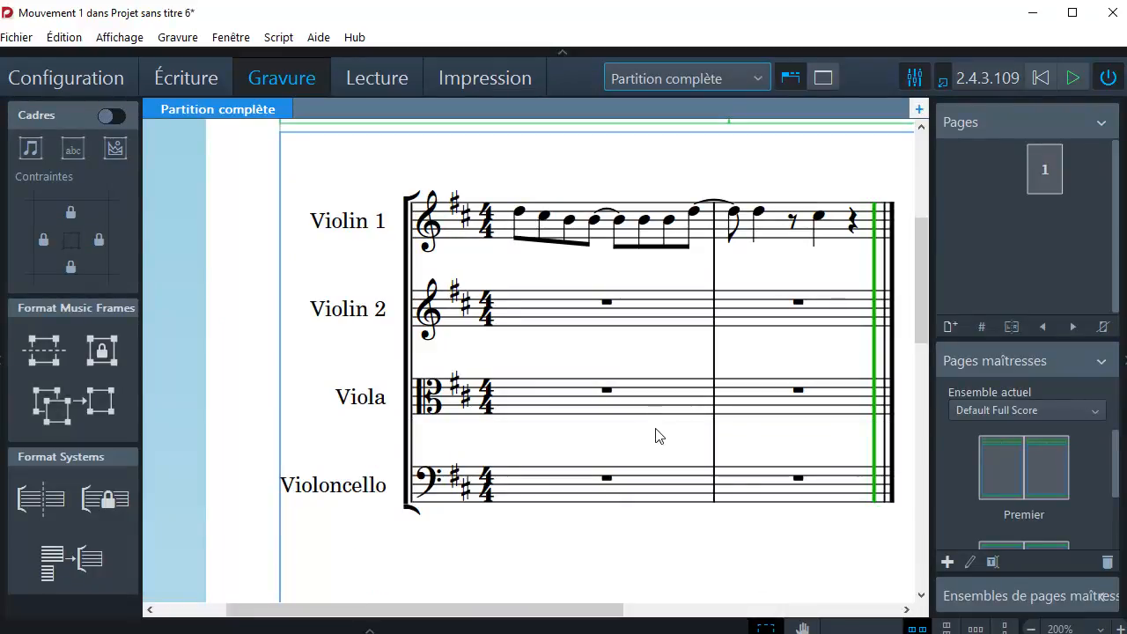
mouse_move(499, 308)
mouse_down()
mouse_move(564, 434)
mouse_move(432, 481)
mouse_move(364, 320)
mouse_up()
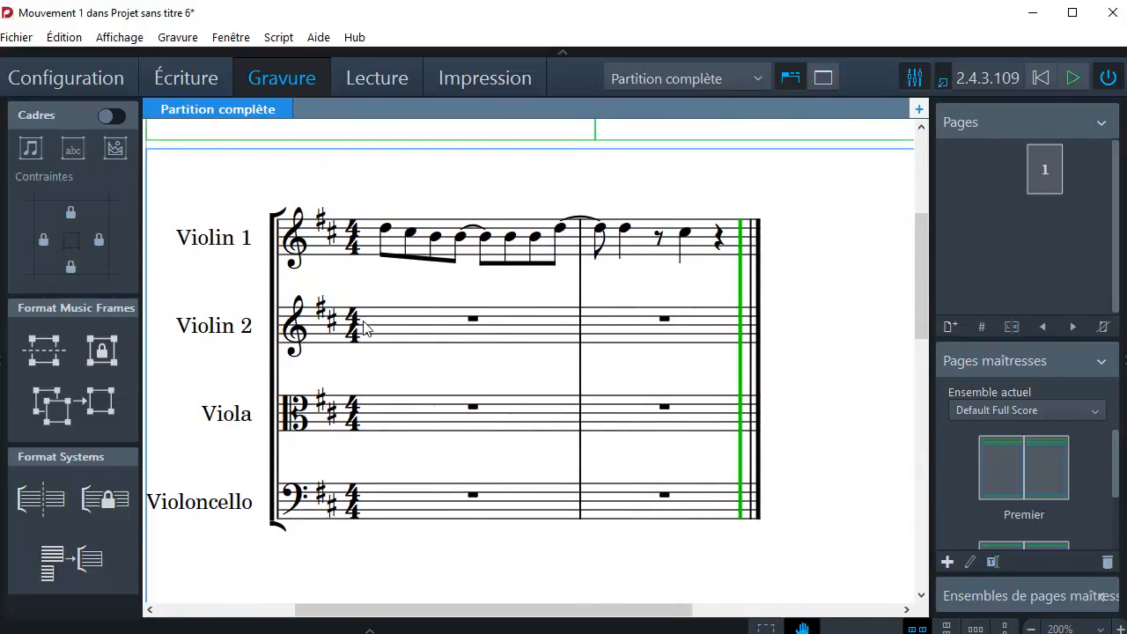